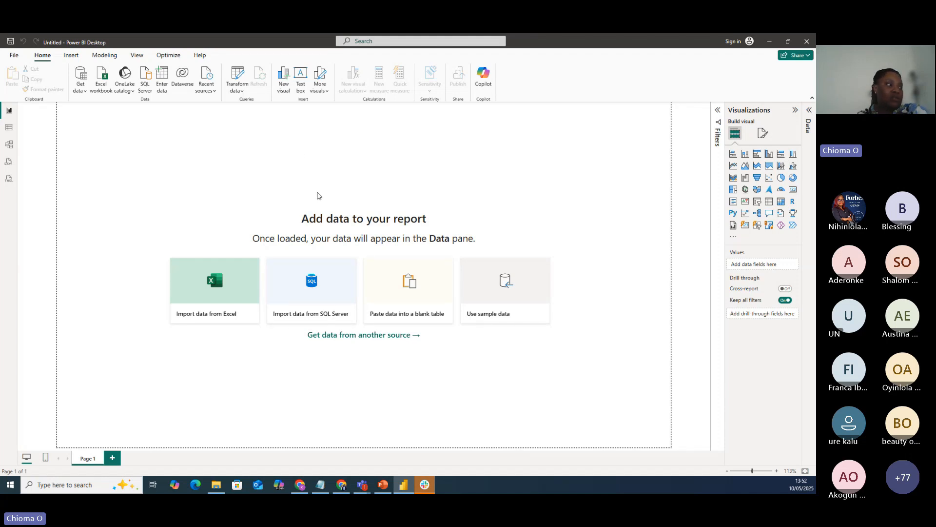
Add three blank pages to the report after Page 1.
double_click(87, 459)
left_click(89, 458)
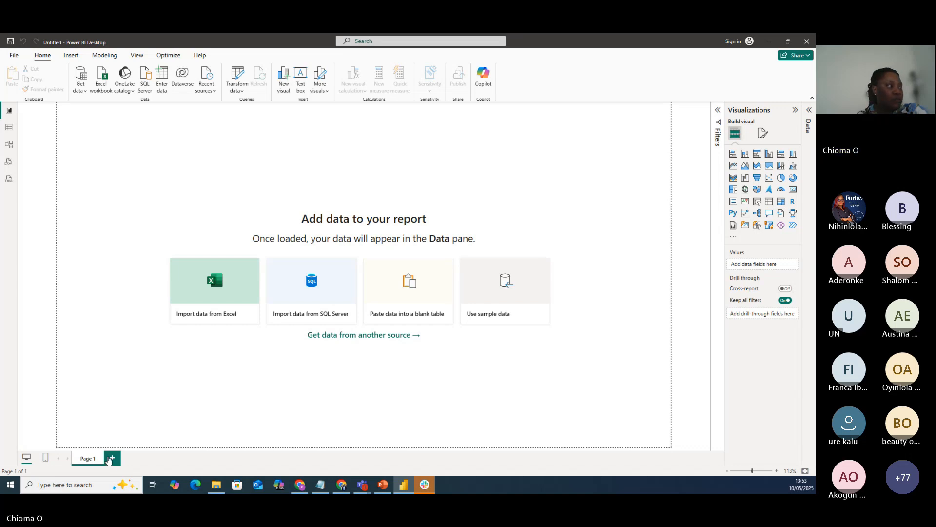
left_click(111, 458)
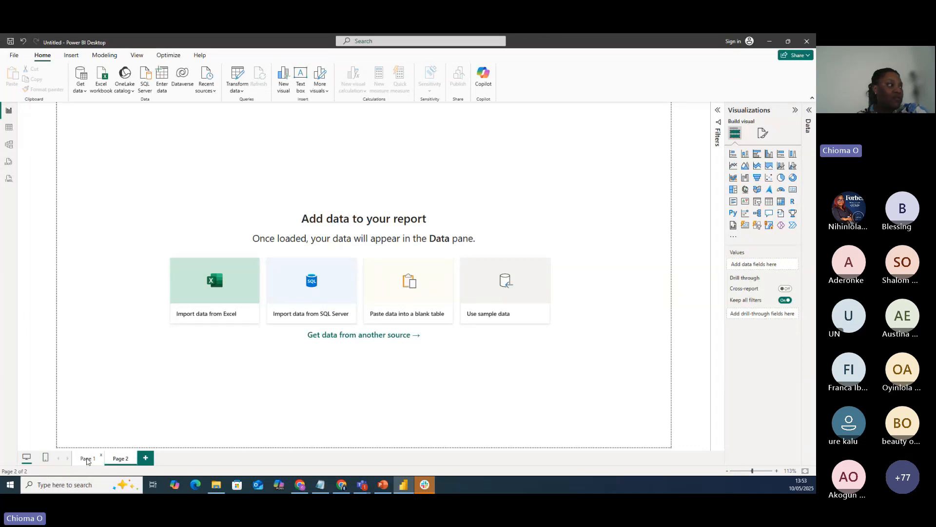
left_click(90, 459)
left_click(117, 459)
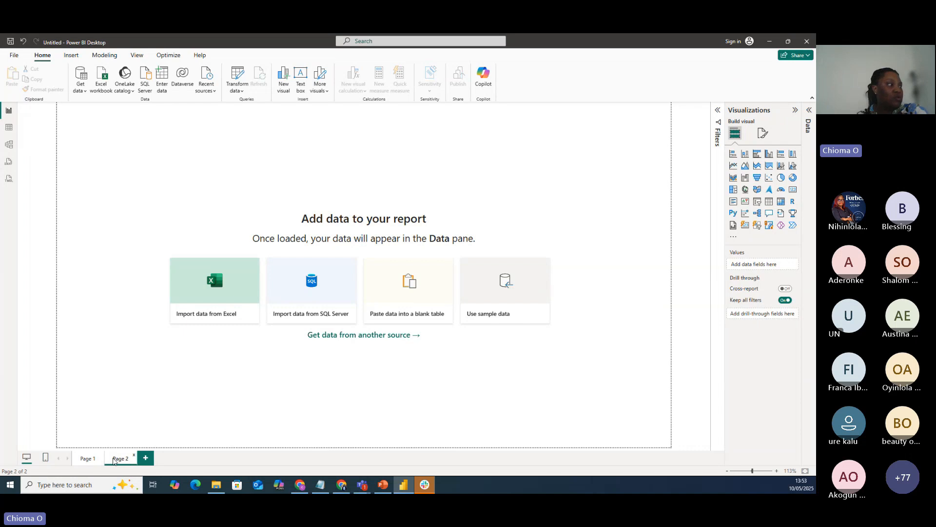
left_click(145, 457)
left_click(177, 459)
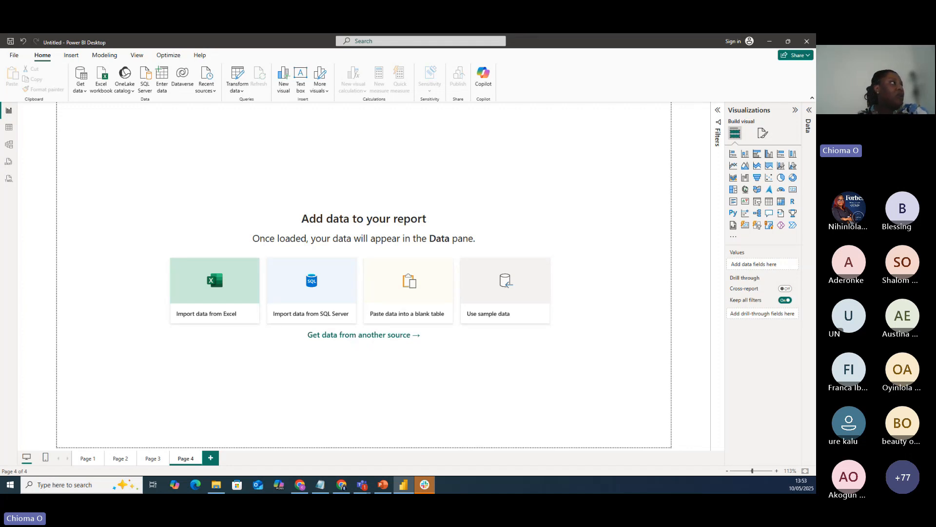
Look at the Table view, return to the report, and browse the complete list of data source connectors without connecting.
left_click(12, 131)
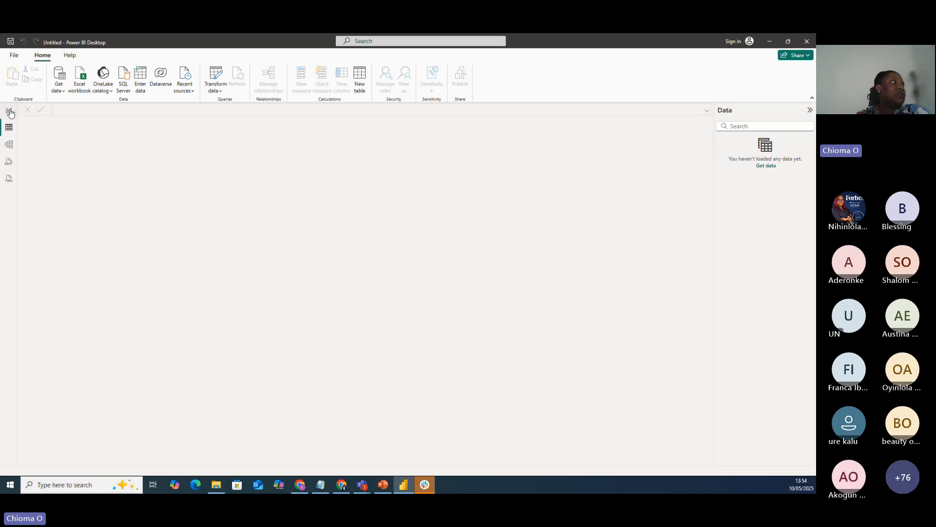
left_click(9, 112)
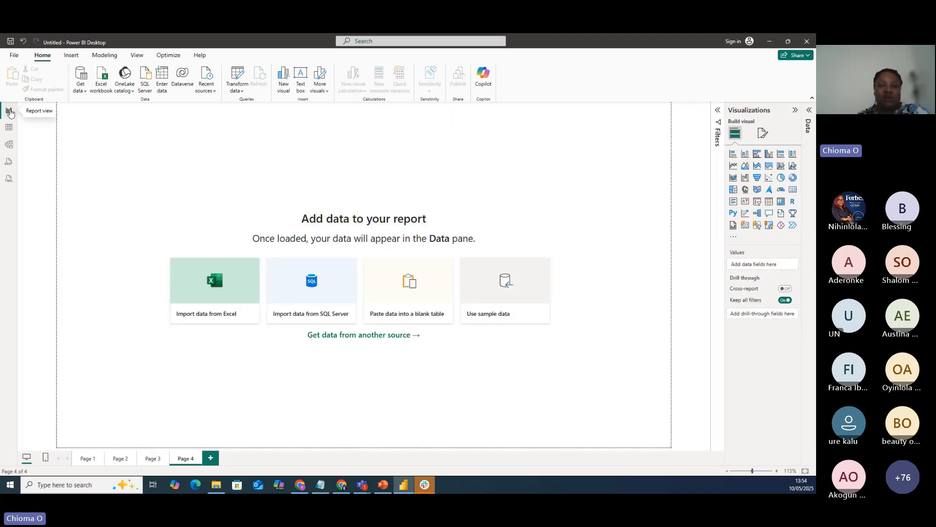
left_click(85, 95)
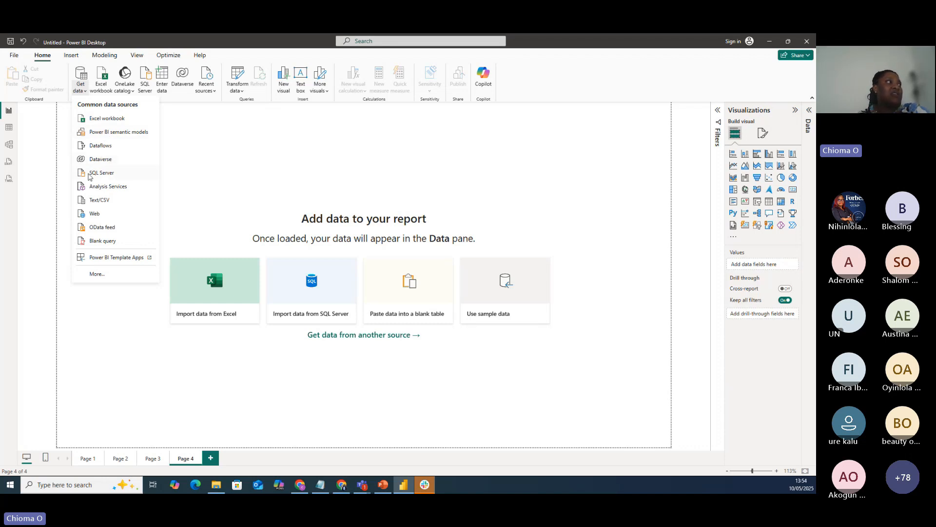
left_click(97, 274)
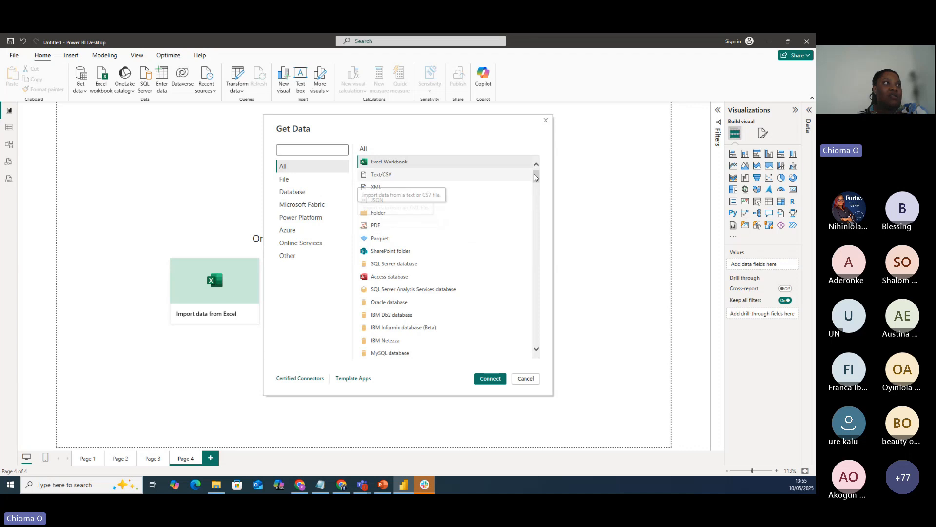
mouse_move(536, 177)
left_mouse_down()
mouse_move(535, 342)
mouse_move(535, 174)
left_mouse_up()
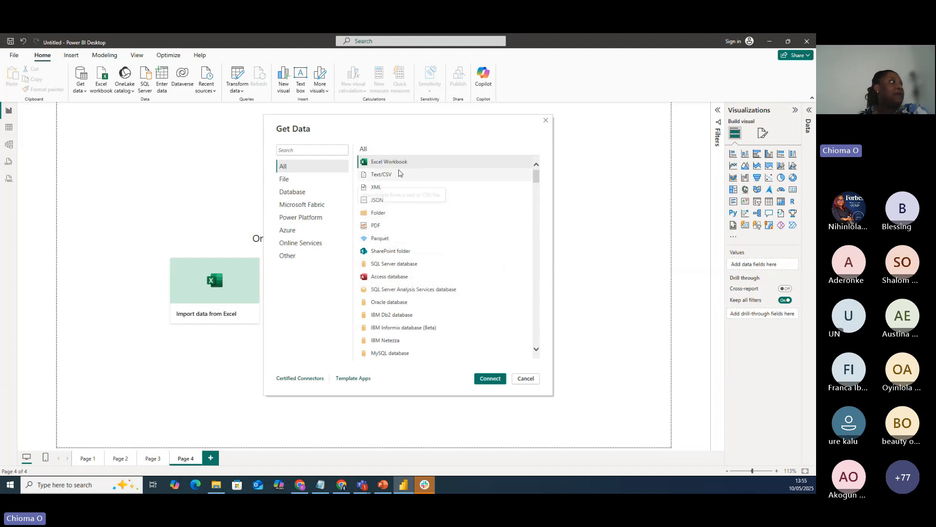
left_click(525, 377)
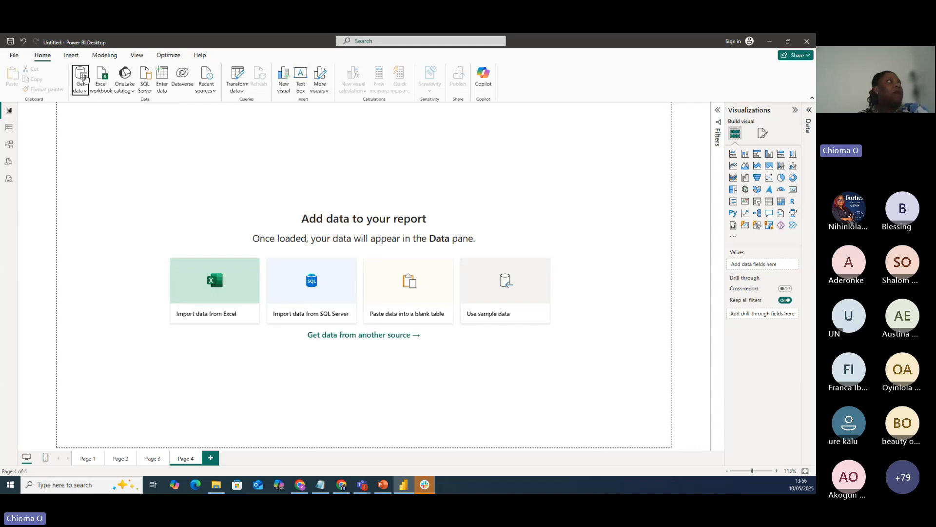
Connect to the Excel workbook "Sales practice file" in the Techstyler folder under Documents.
left_click(86, 97)
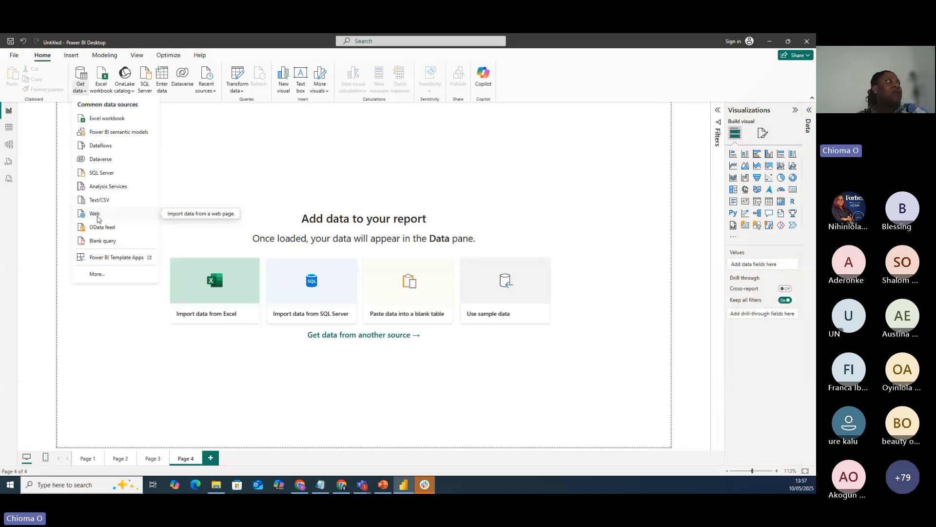
left_click(102, 119)
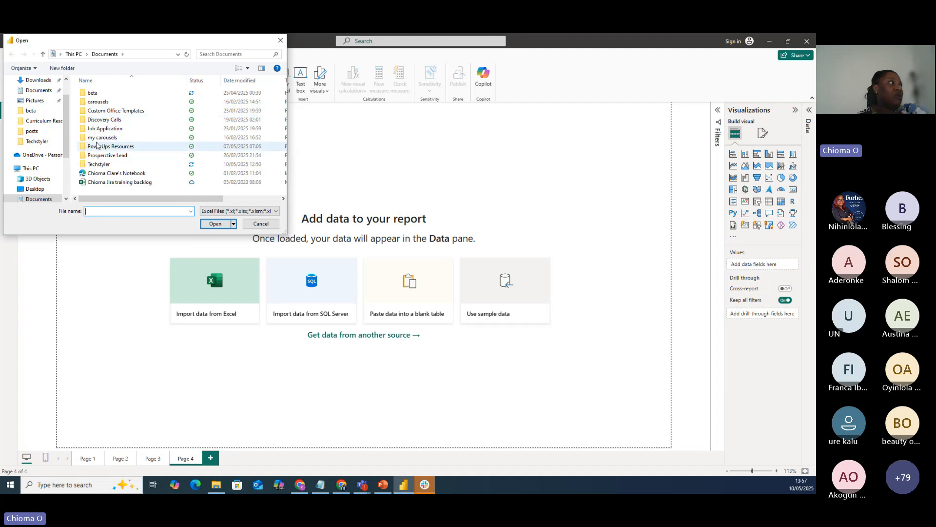
double_click(98, 164)
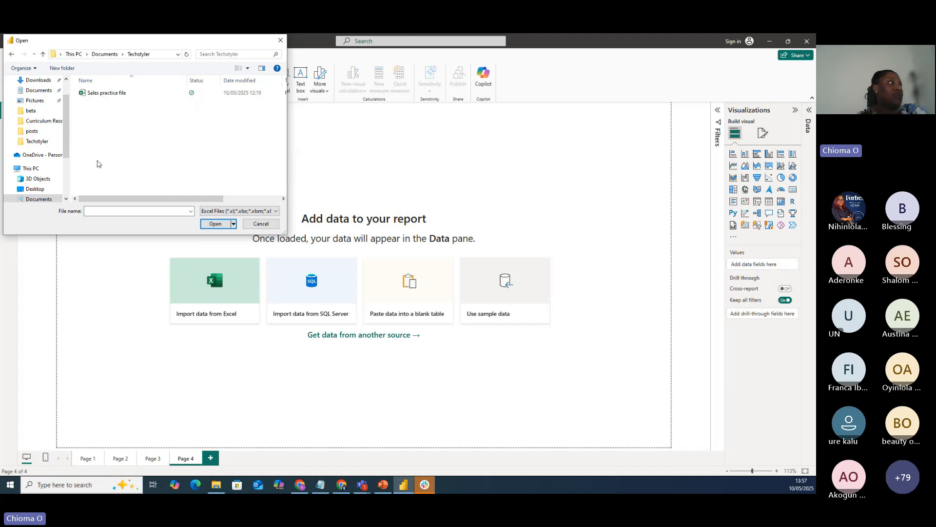
left_click(94, 95)
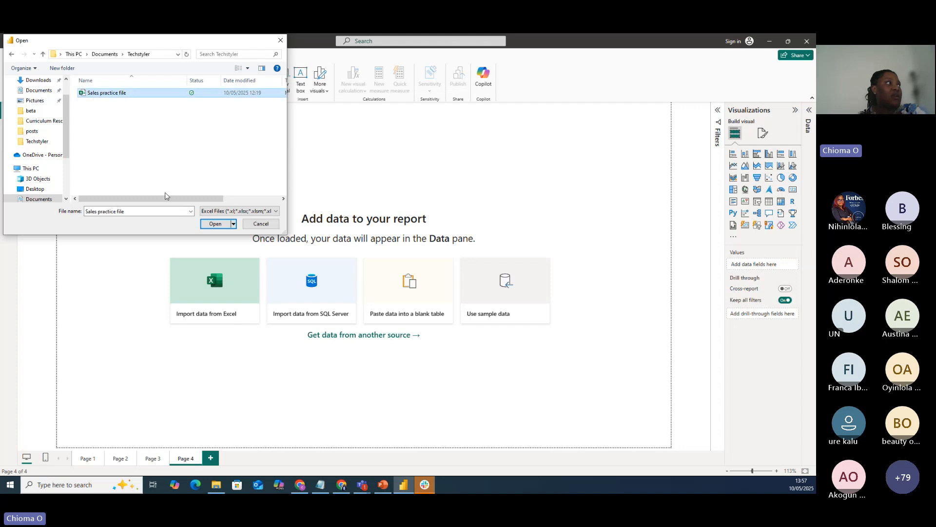
left_click(213, 224)
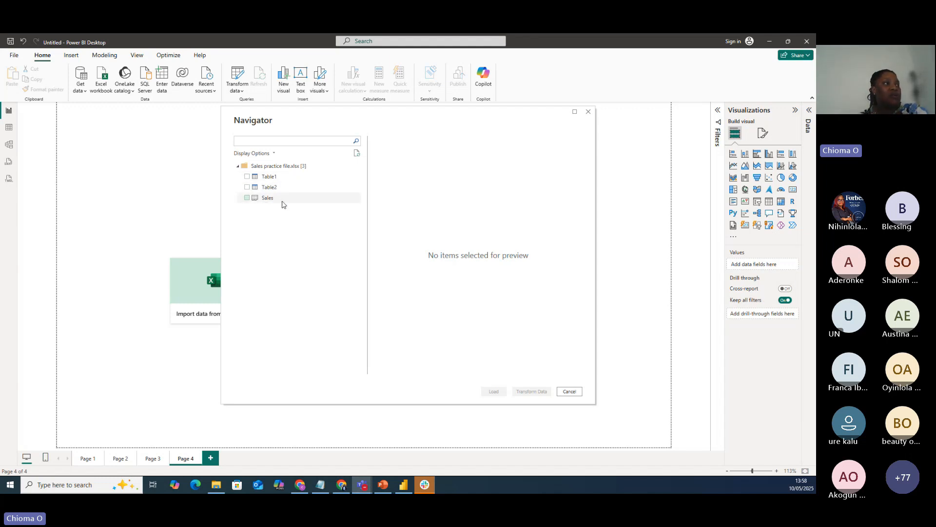
Preview Table1, Table2 and the Sales sheet of the workbook, checking the columns each one contains.
left_click(273, 178)
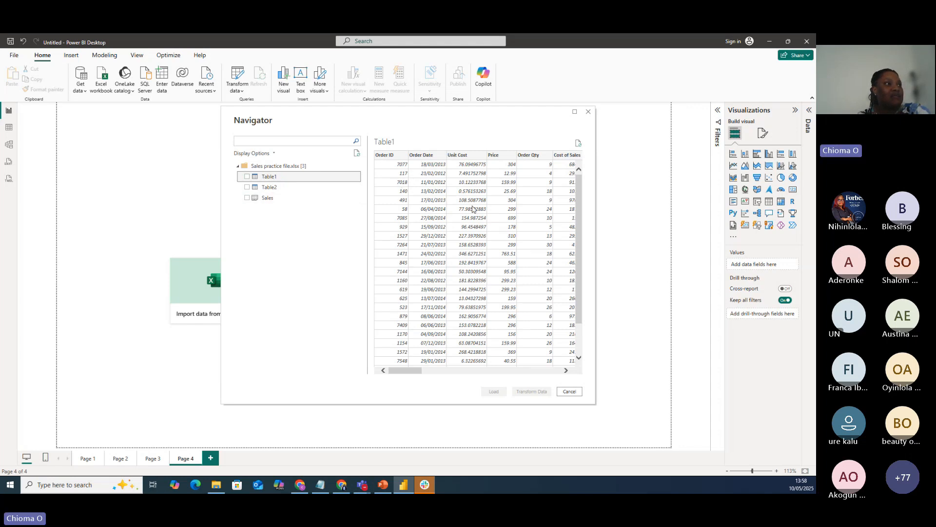
left_click_drag(403, 374, 550, 379)
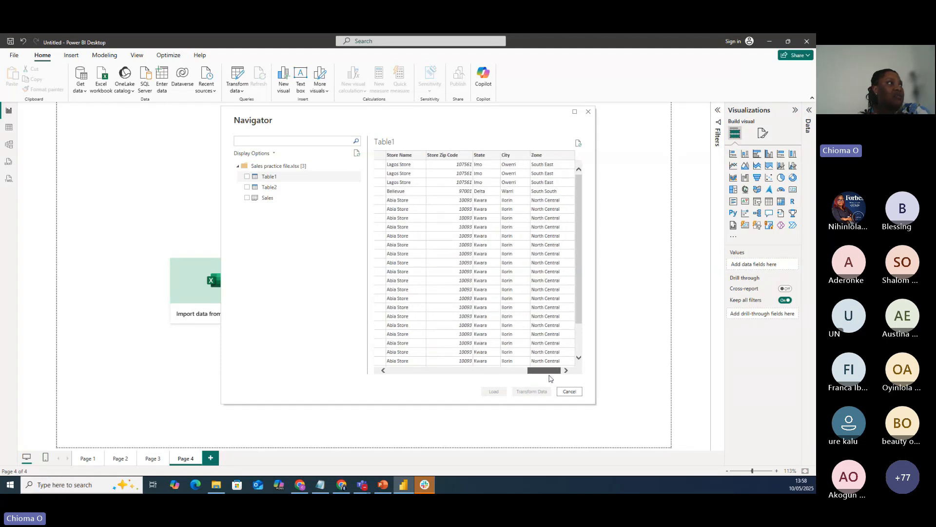
left_click(276, 188)
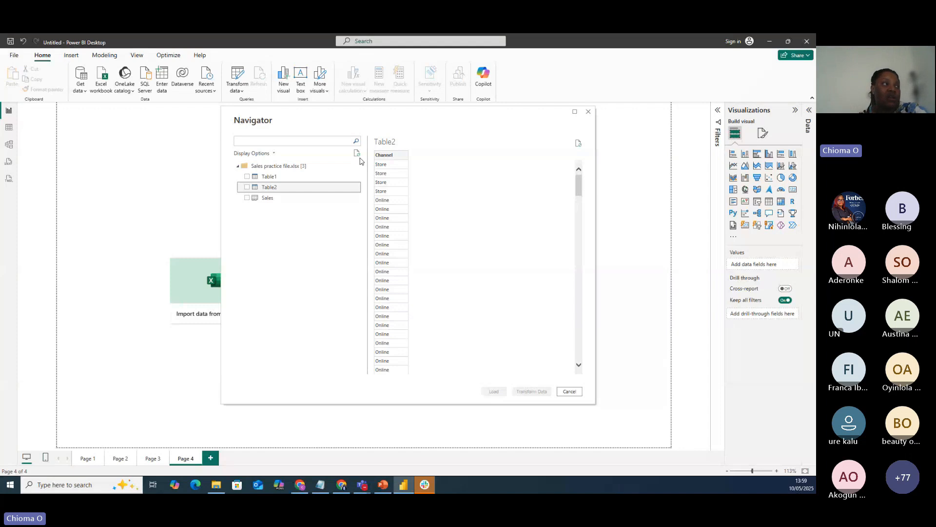
left_click(267, 198)
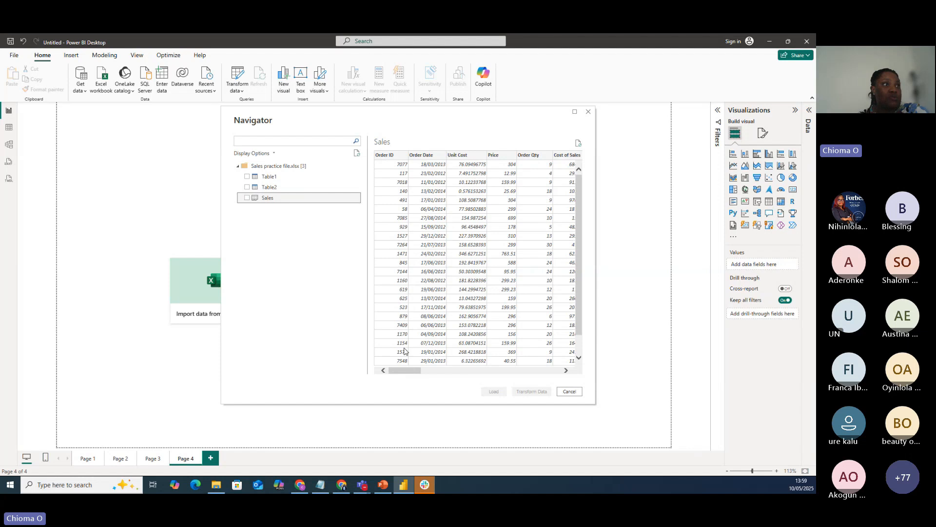
left_click_drag(405, 370, 536, 392)
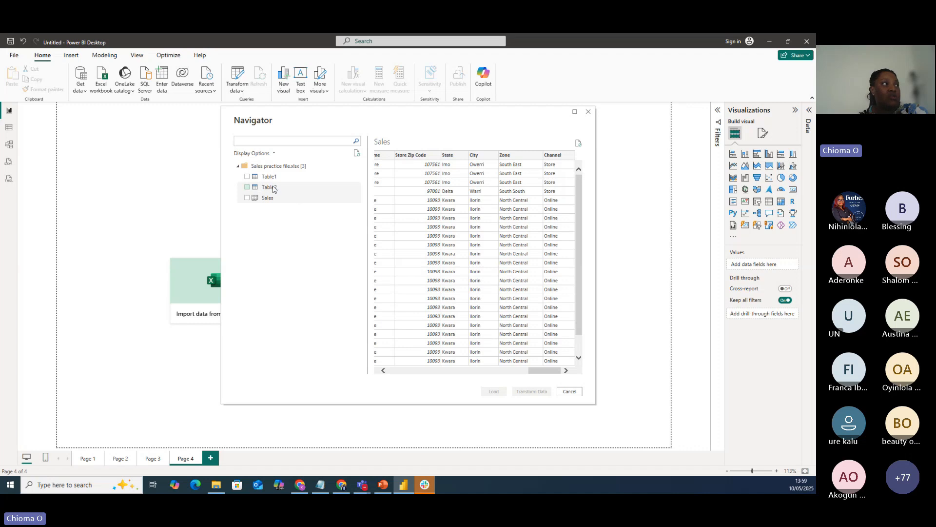
Choose only the Sales sheet for import and open it for transformation in a maximized Power Query Editor window.
left_click(247, 199)
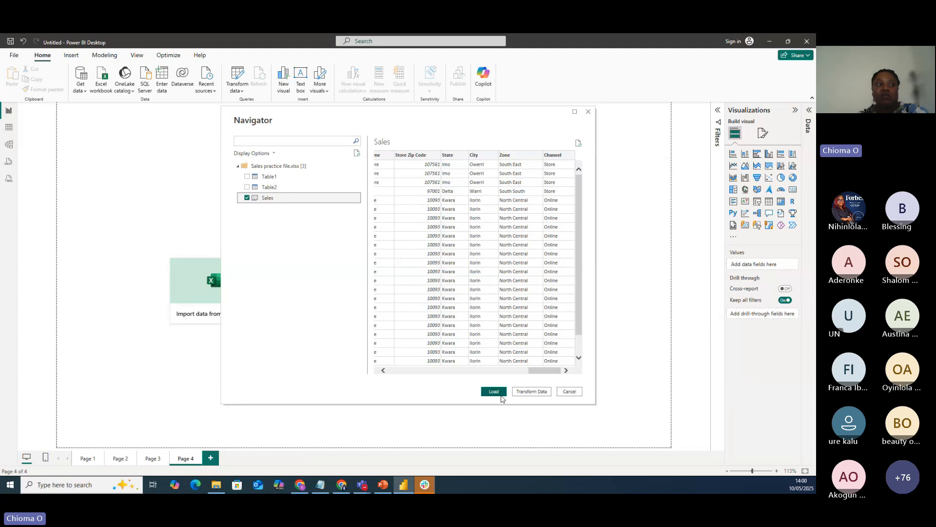
left_click(527, 395)
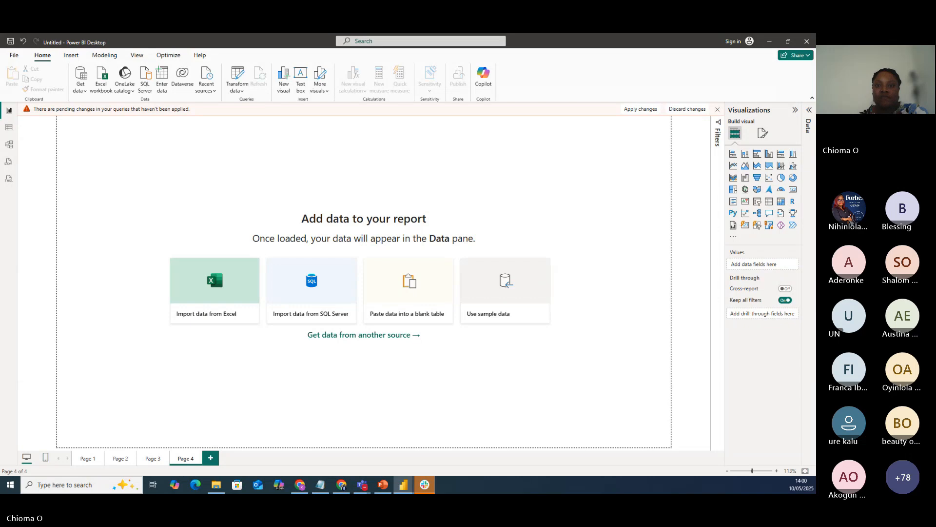
left_click_drag(0, 108, 380, 160)
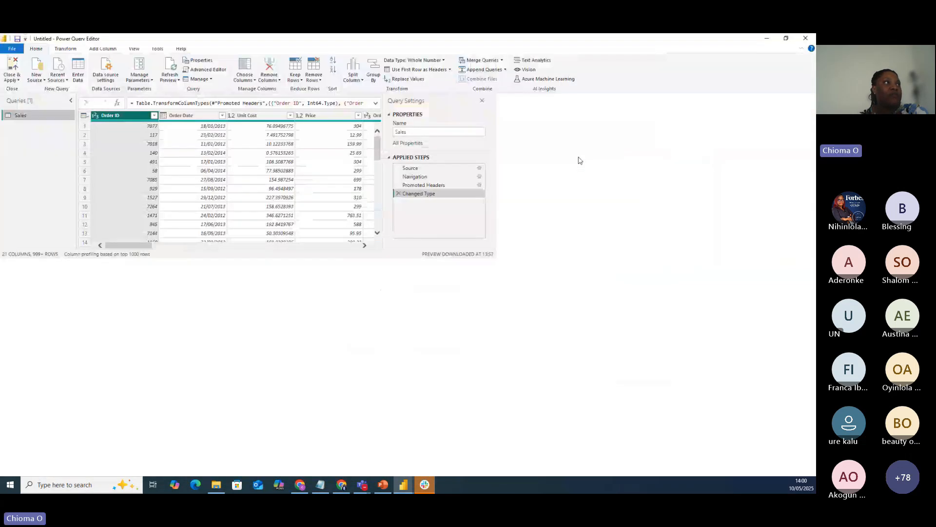
left_click(580, 154)
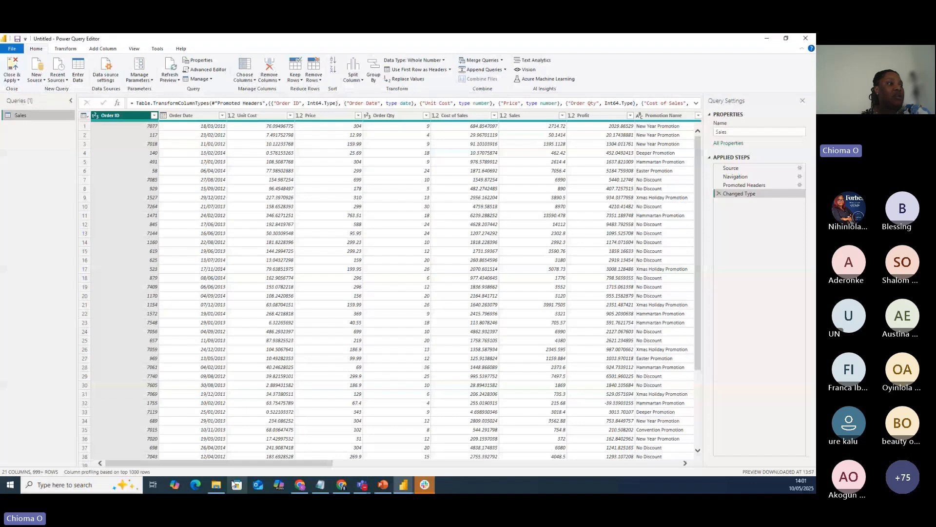
Examine the Sales query's data, from Order ID across to the store columns and down through the rows.
left_click_drag(228, 463, 116, 478)
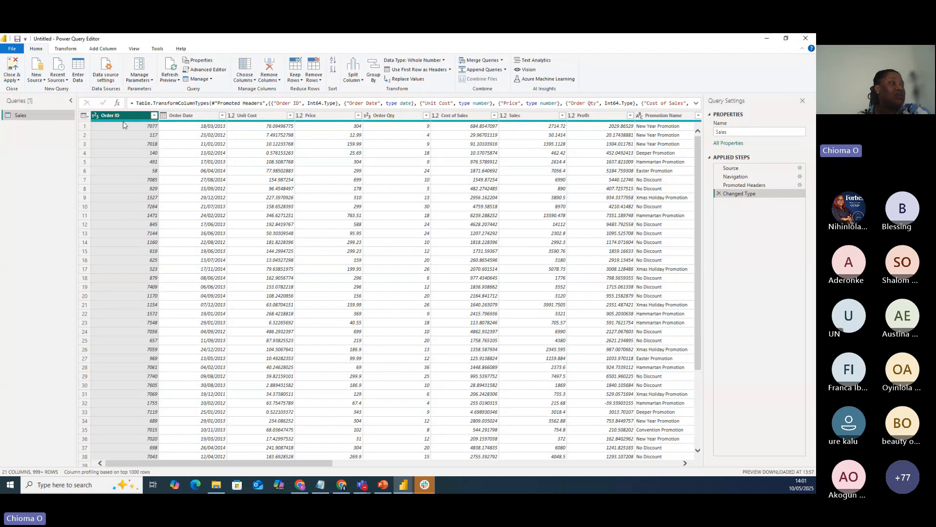
mouse_move(123, 125)
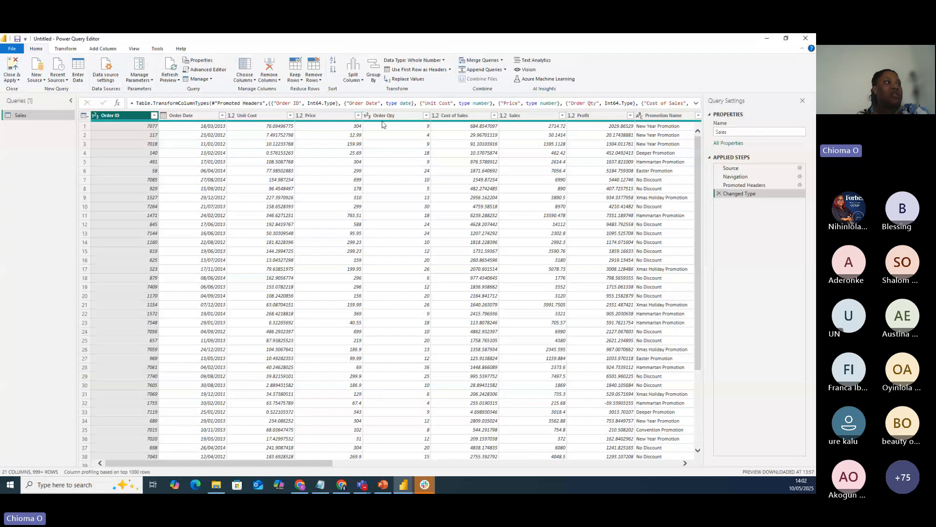
left_click_drag(324, 463, 480, 463)
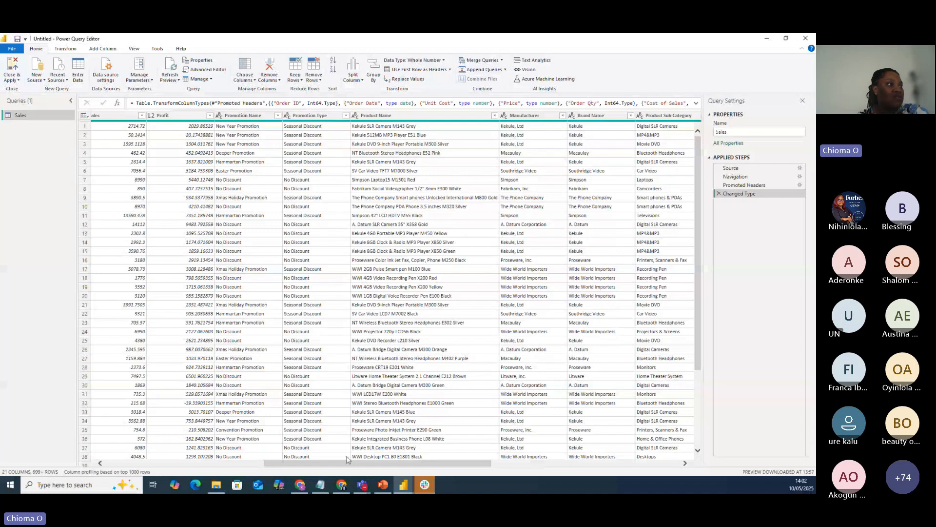
left_click_drag(347, 460, 404, 464)
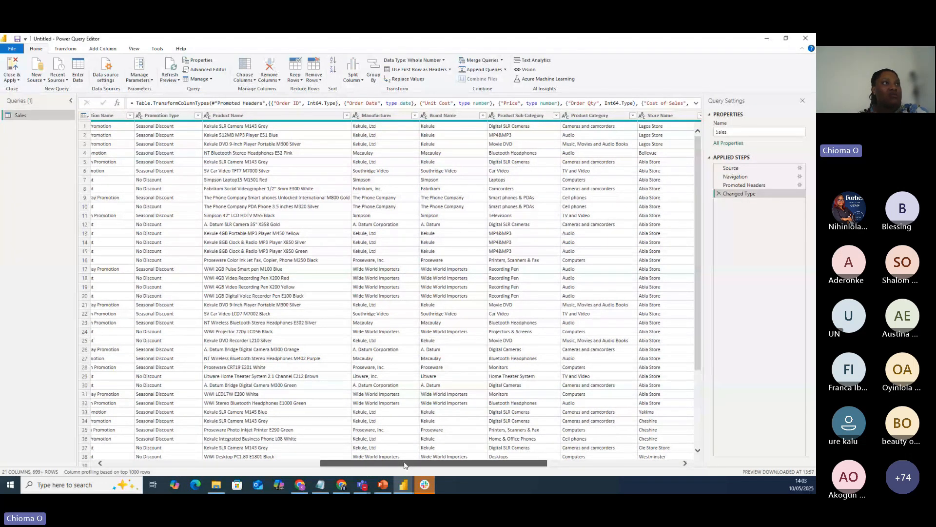
left_click_drag(405, 465, 115, 462)
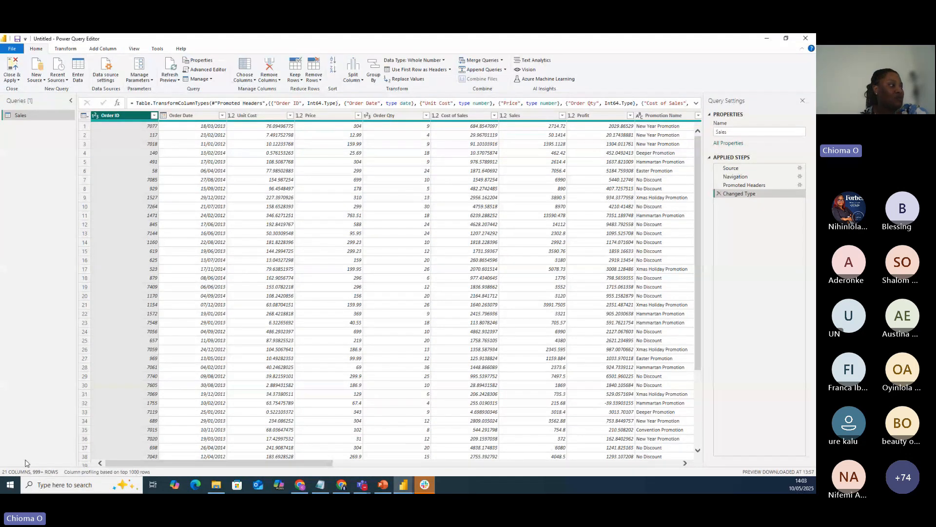
left_click_drag(128, 464, 335, 458)
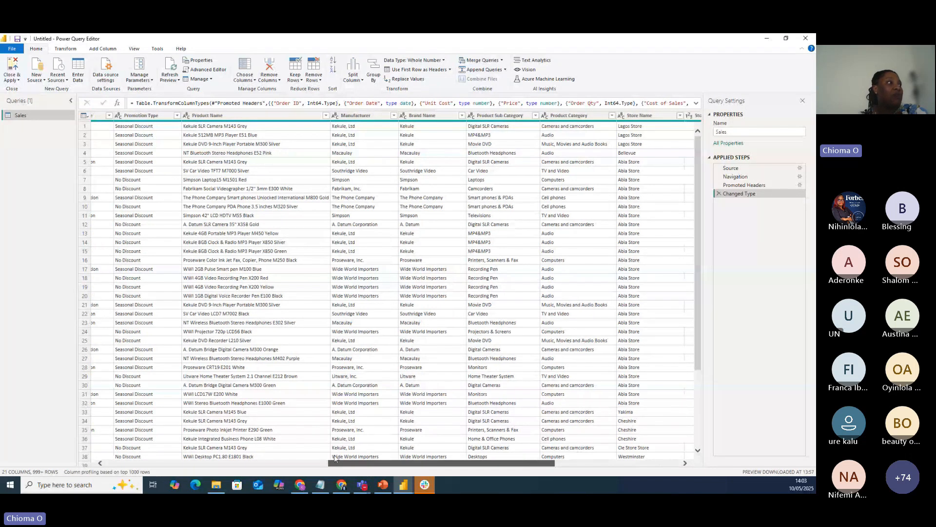
scroll(337, 449, "down", 15)
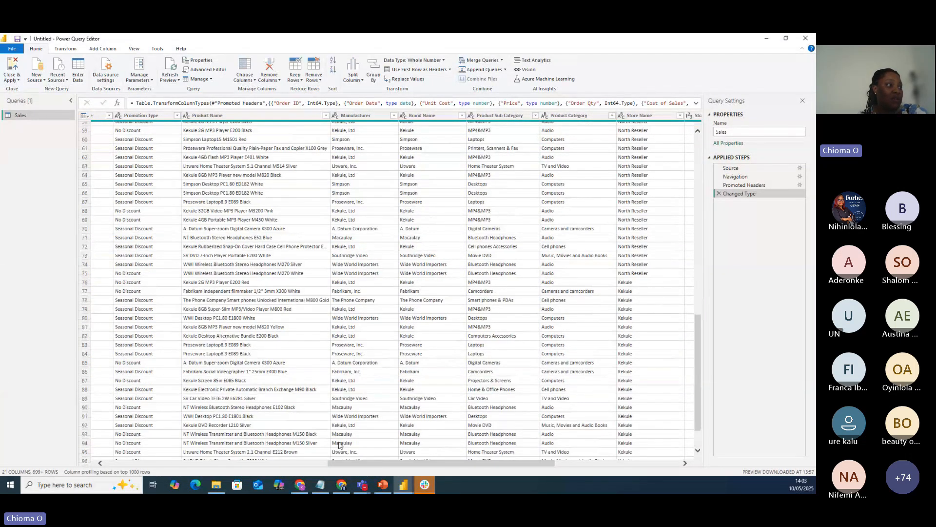
left_click_drag(340, 462, 39, 473)
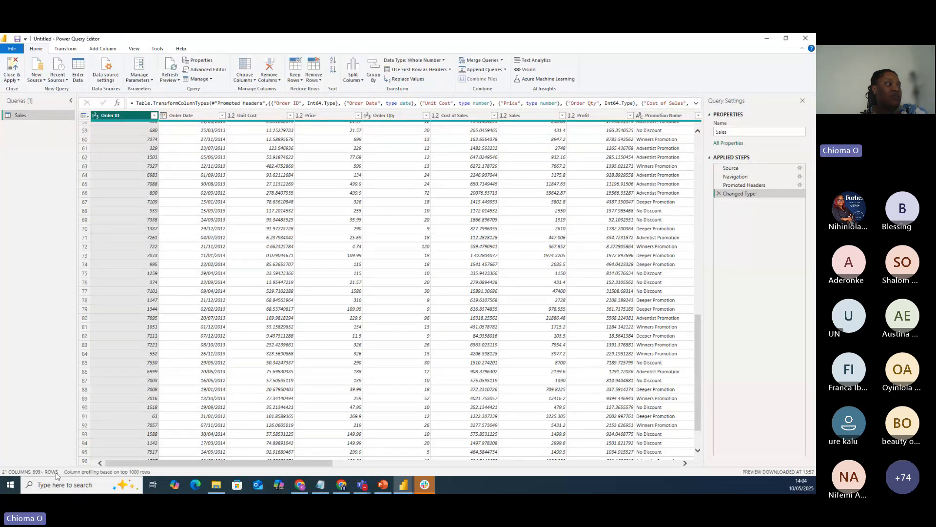
scroll(166, 257, "down", 20)
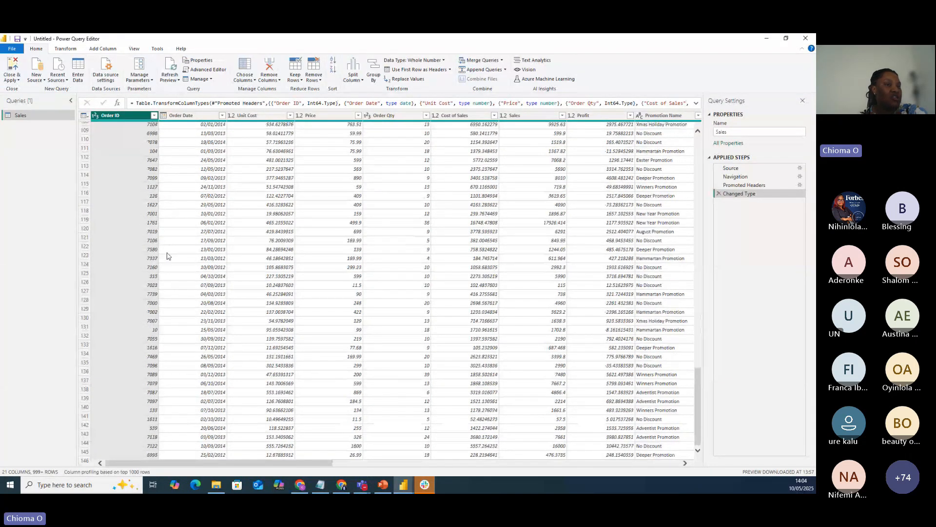
scroll(166, 257, "down", 20)
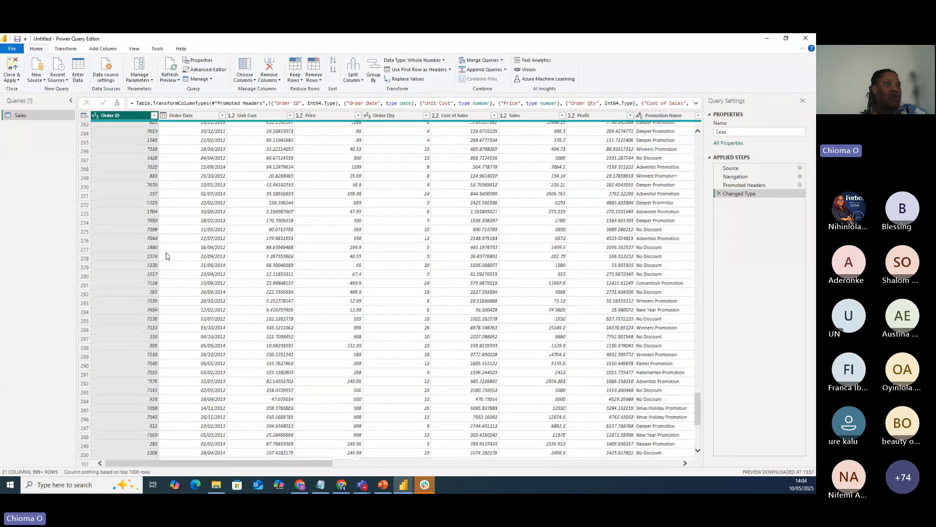
scroll(165, 257, "down", 20)
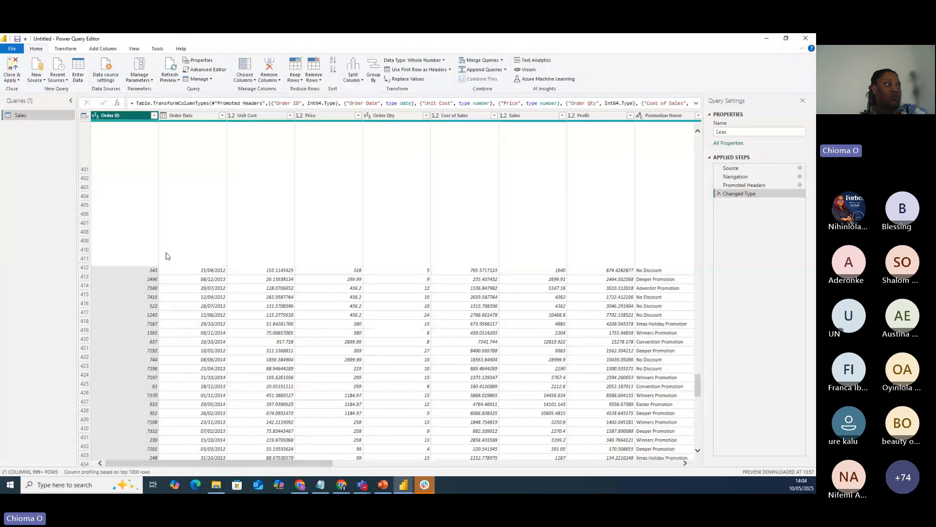
Return to the first rows of the Sales query and set column profiling to be based on the entire data set.
scroll(166, 278, "up", 20)
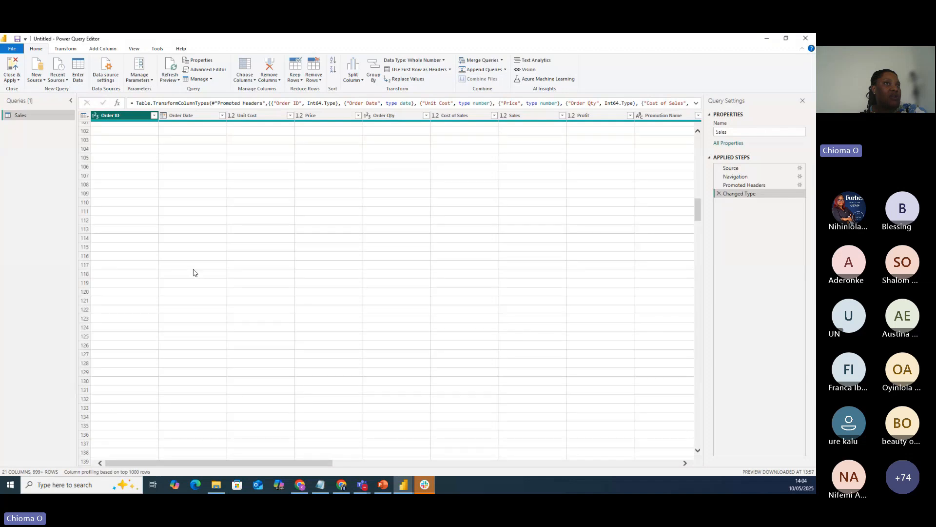
scroll(193, 273, "up", 20)
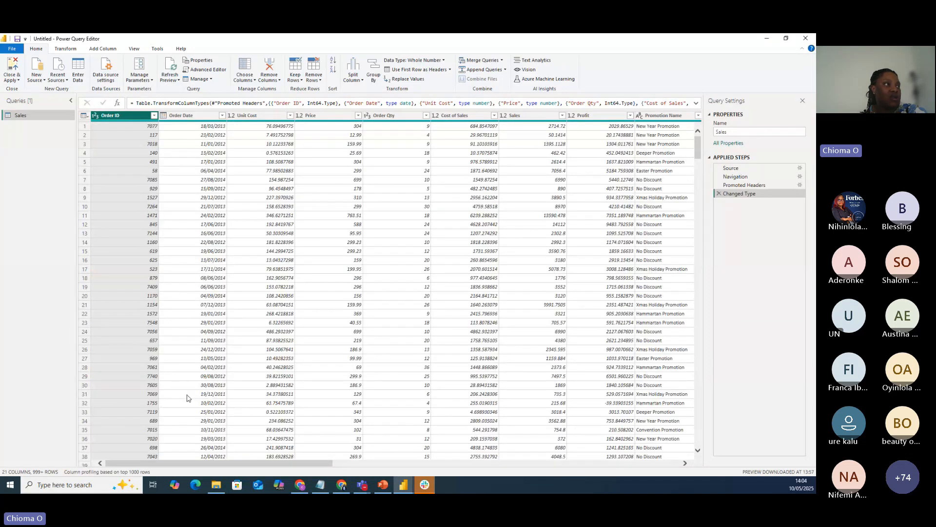
left_click(113, 472)
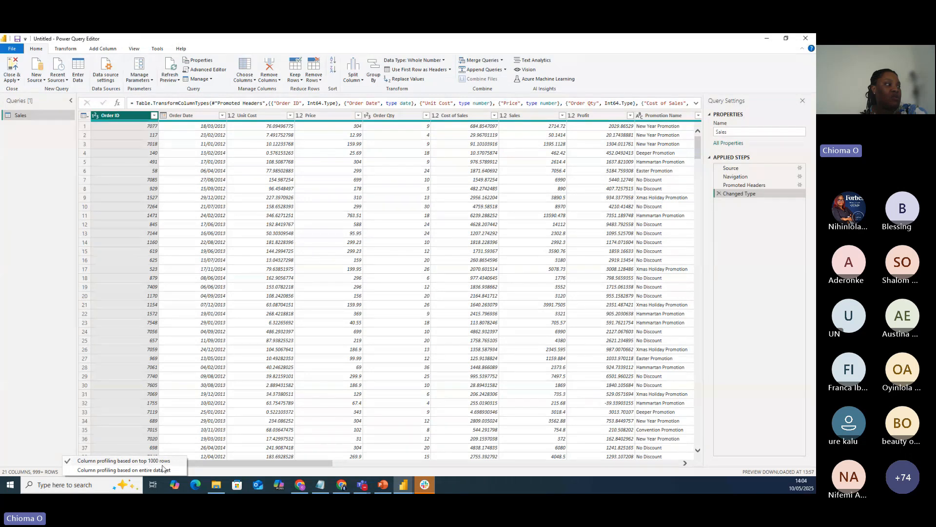
left_click(104, 472)
left_click(105, 472)
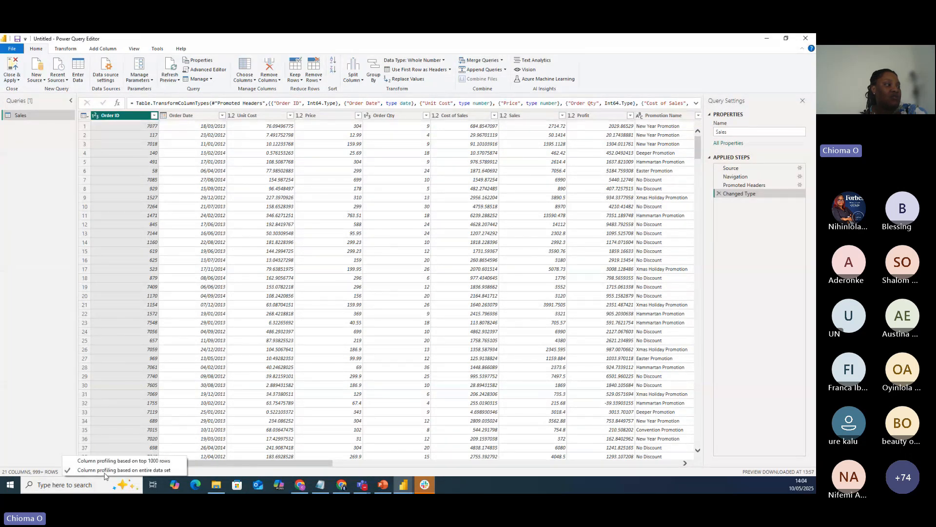
left_click(133, 471)
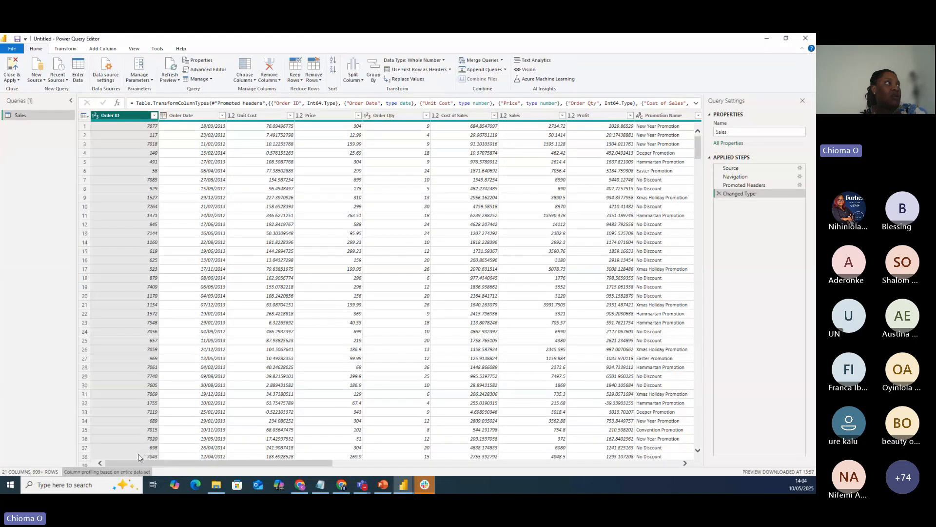
Show the column profile and examine the statistics and value distribution of the Order ID and Order Date columns.
left_click(133, 49)
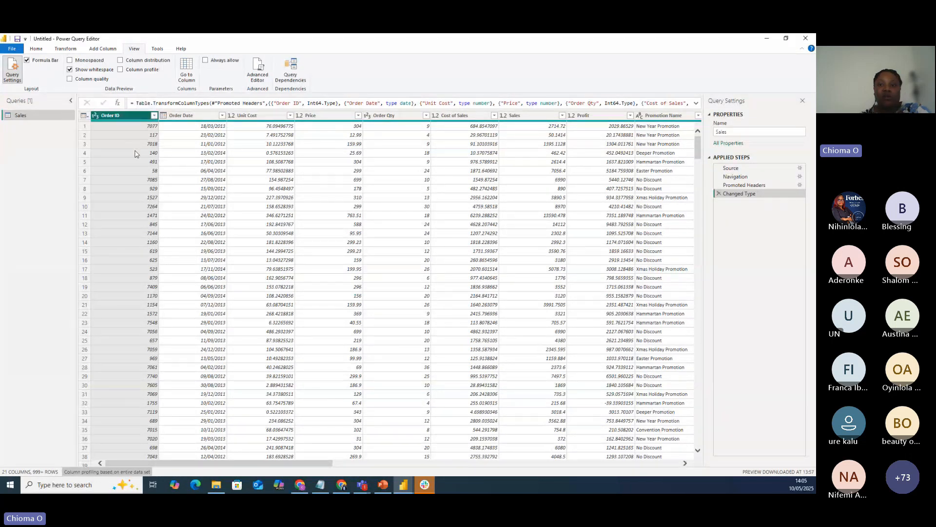
left_click(121, 70)
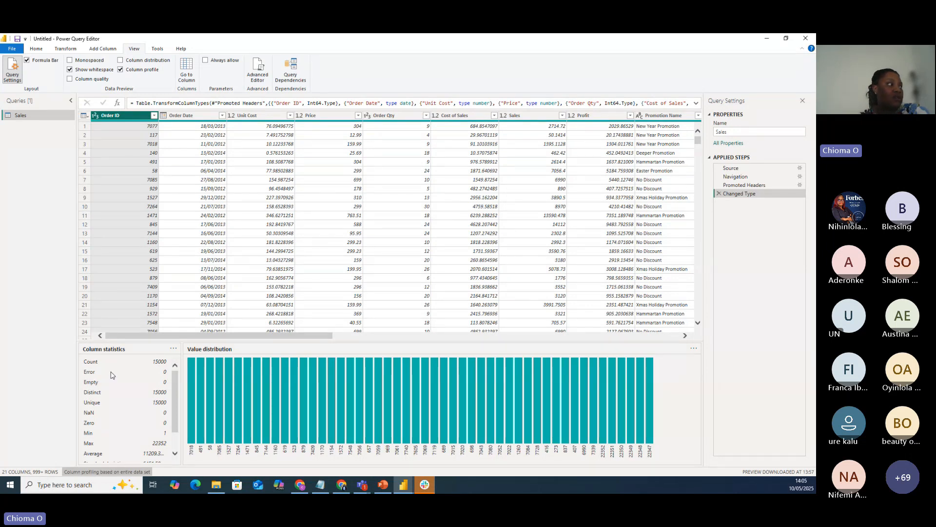
scroll(126, 419, "down", 2)
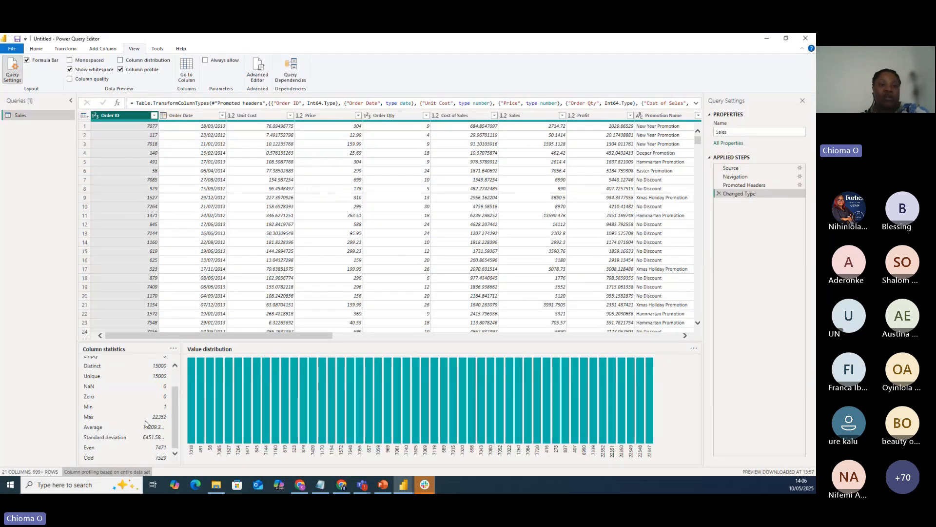
scroll(146, 424, "up", 1)
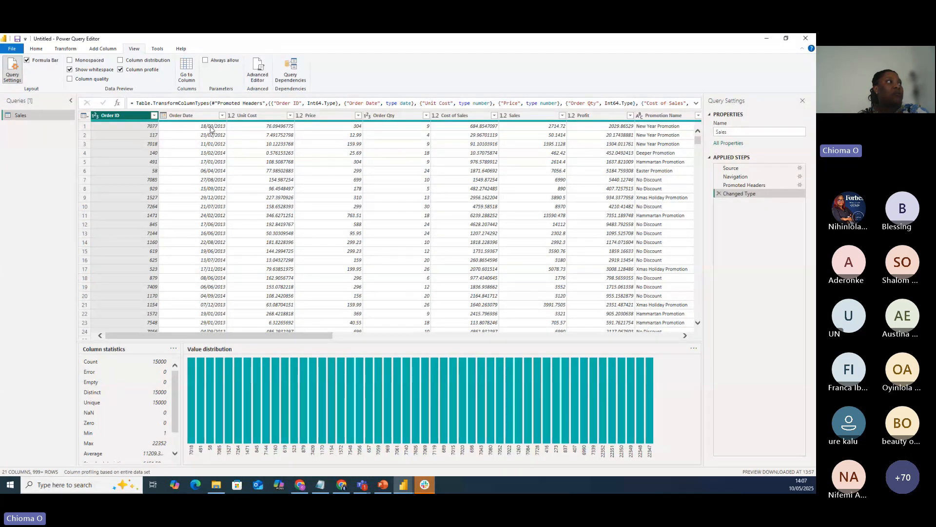
left_click(208, 117)
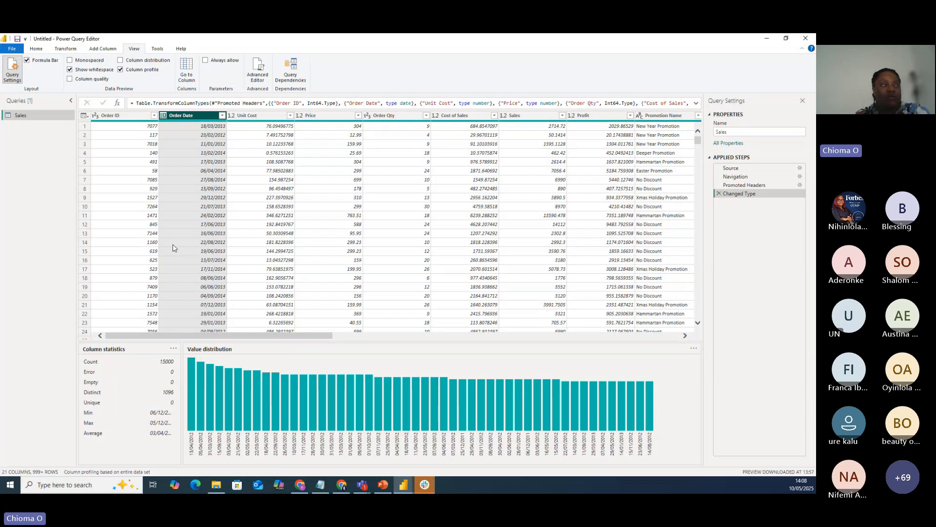
left_click(117, 116)
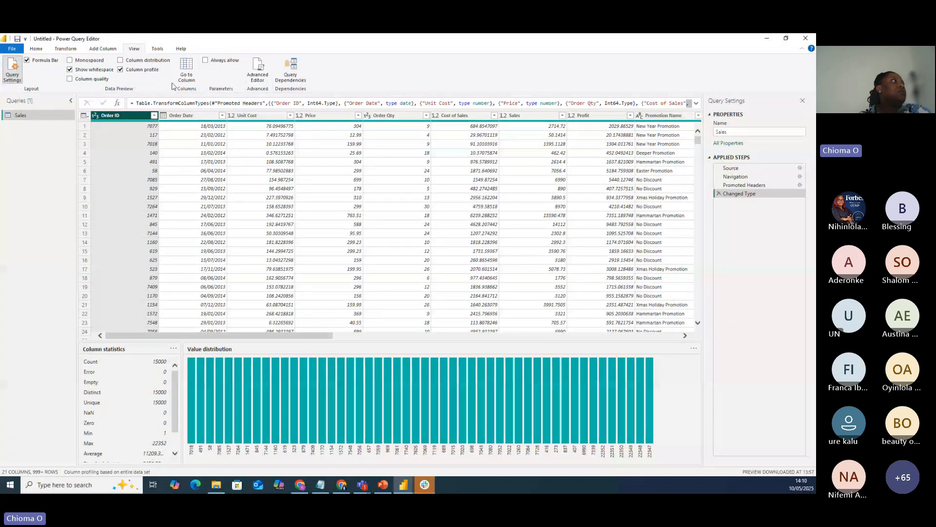
Hide the column profile and show it again for the Order ID column.
left_click(36, 49)
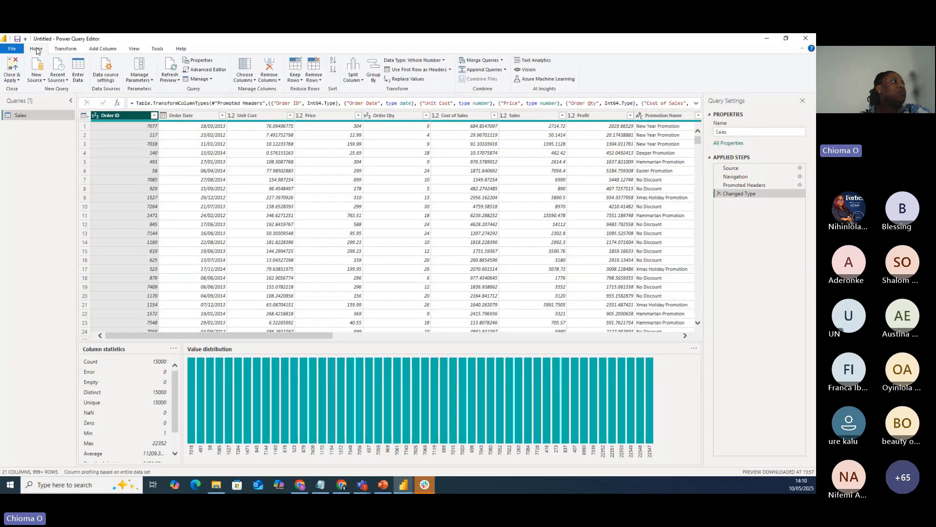
left_click(134, 48)
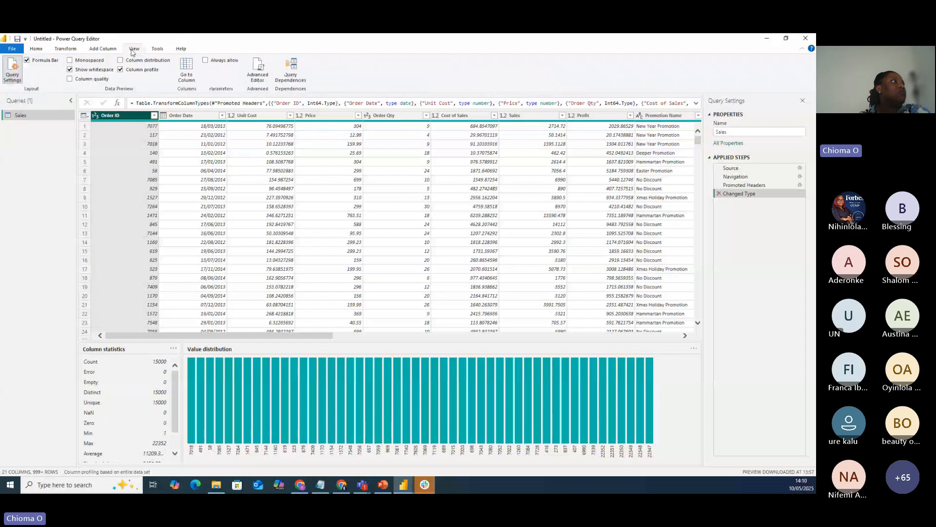
left_click(121, 70)
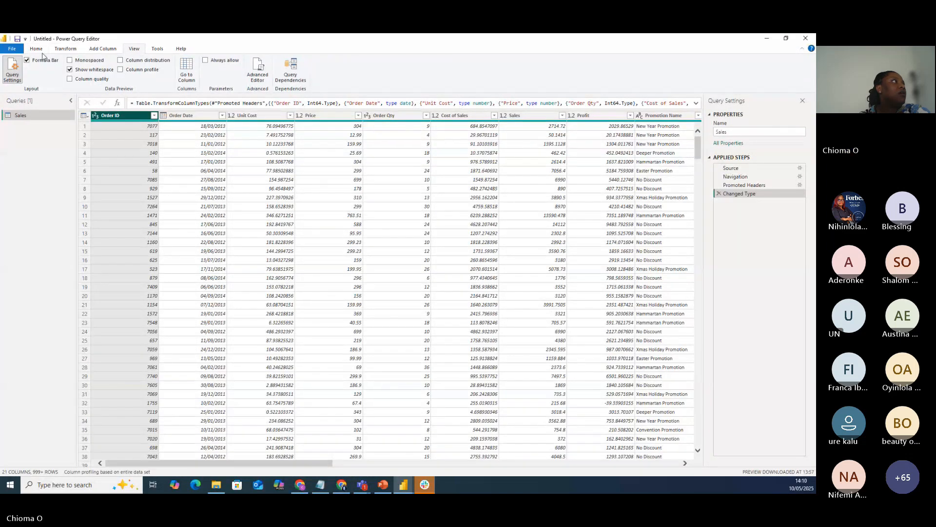
left_click(36, 49)
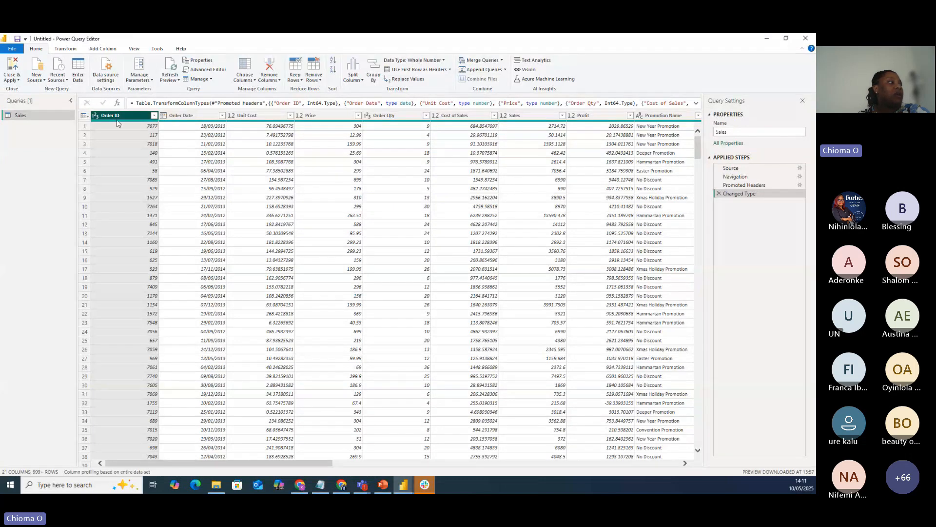
left_click(134, 49)
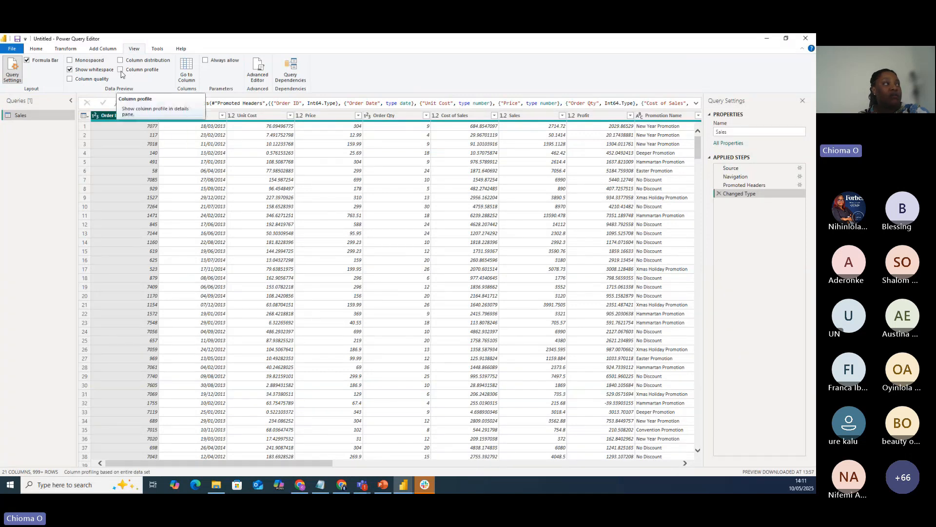
left_click(120, 71)
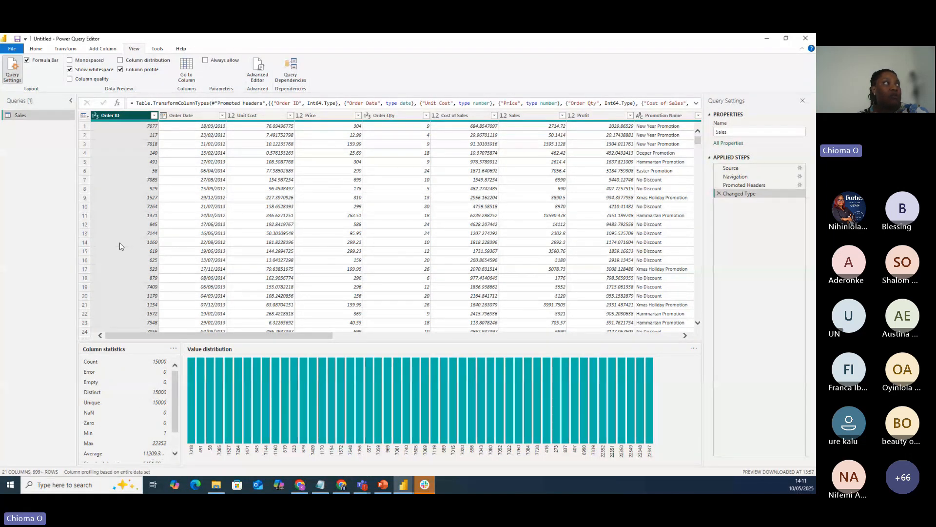
Turn on column quality and check the valid, error and empty percentages for the Order ID column.
left_click(70, 78)
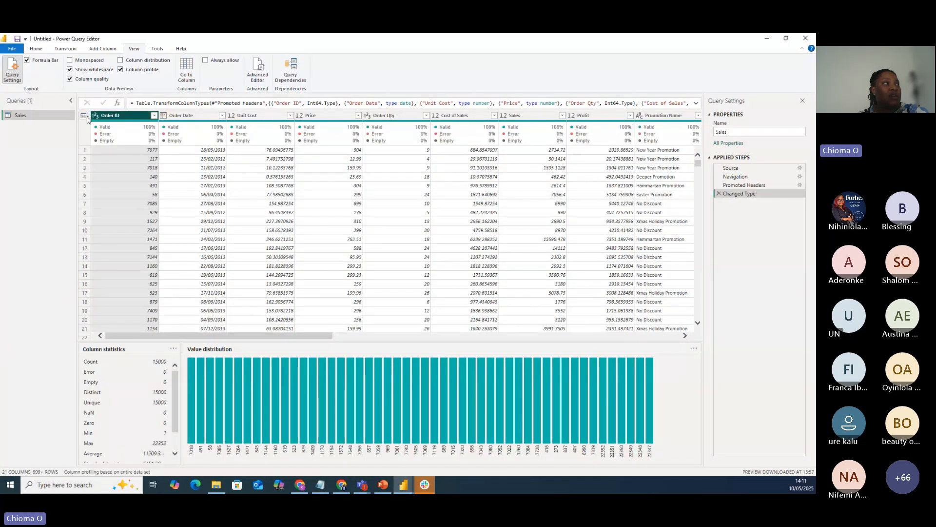
mouse_move(112, 135)
mouse_move(147, 136)
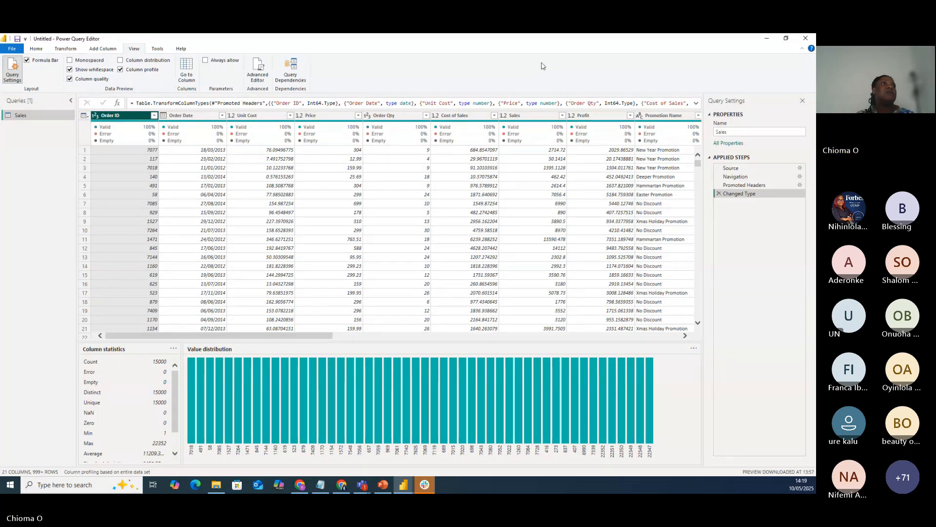
scroll(545, 66, "down", 1)
scroll(553, 72, "down", 1)
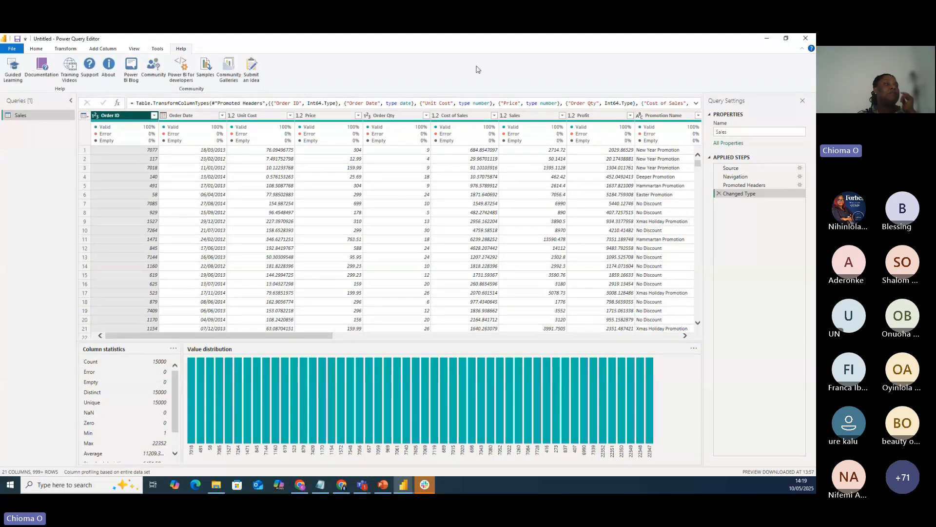
Minimize the Power Query Editor, Power BI and PowerPoint windows, and switch to a maximized Chrome window with a new tab.
left_click(763, 43)
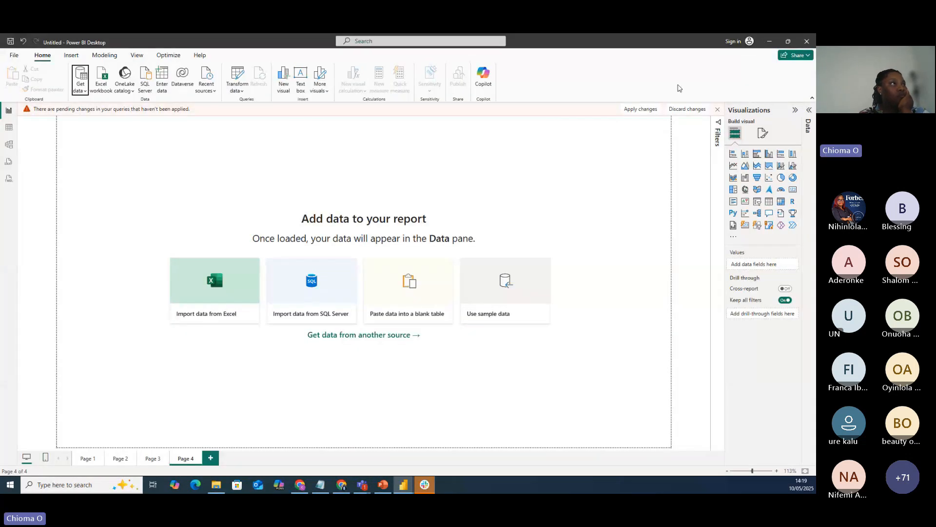
left_click(767, 43)
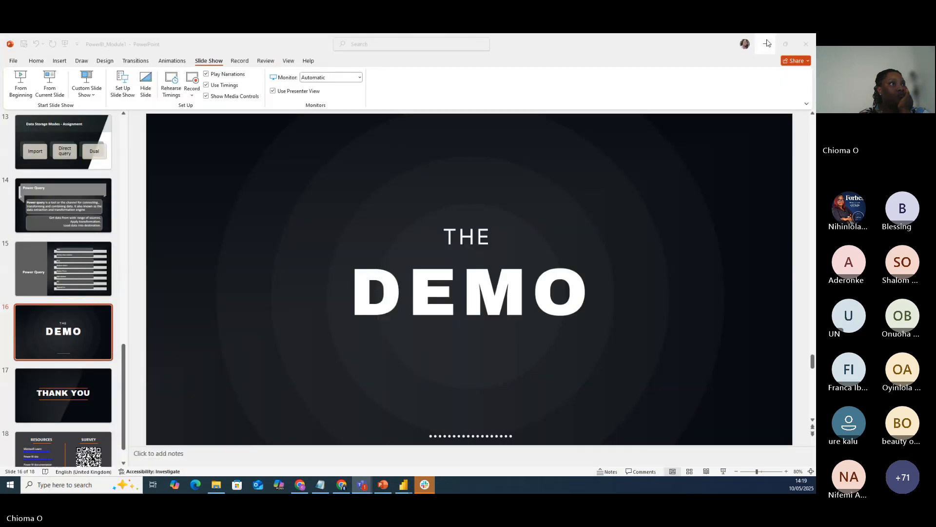
left_click(767, 43)
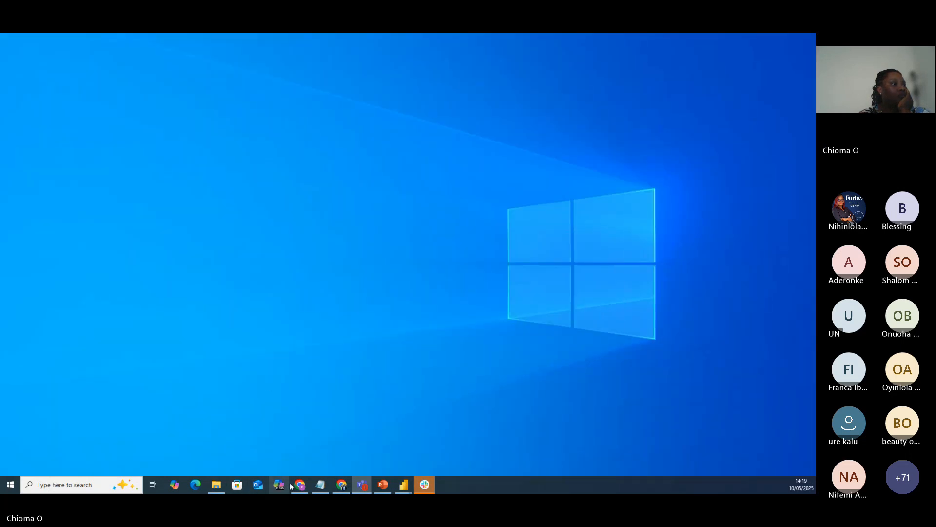
mouse_move(298, 486)
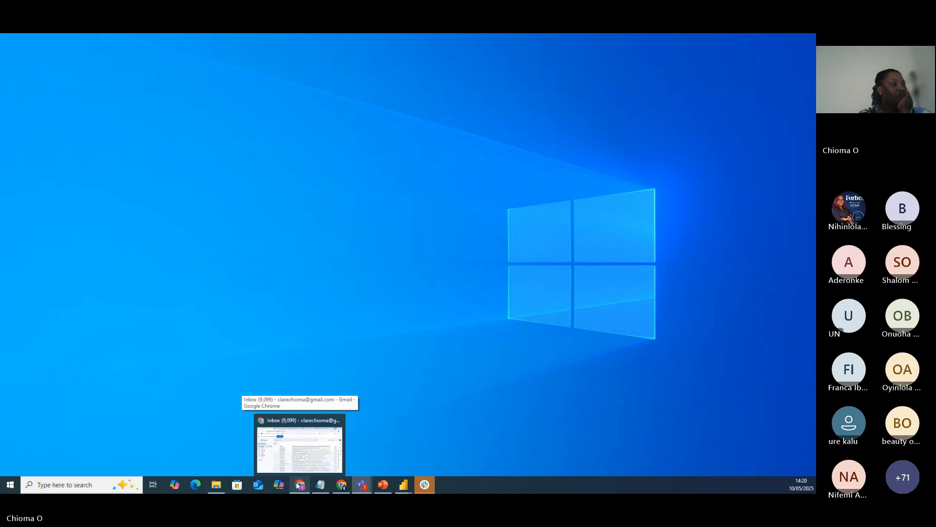
left_click(298, 485)
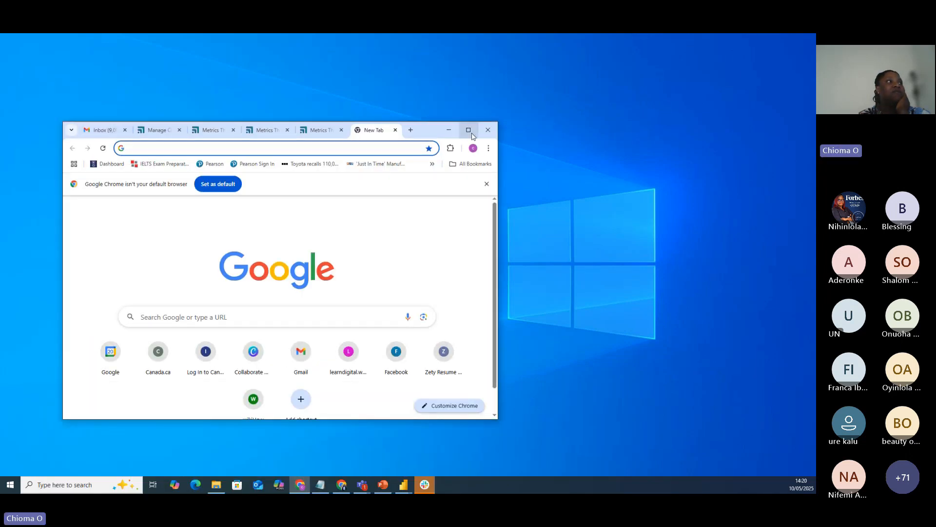
left_click(467, 133)
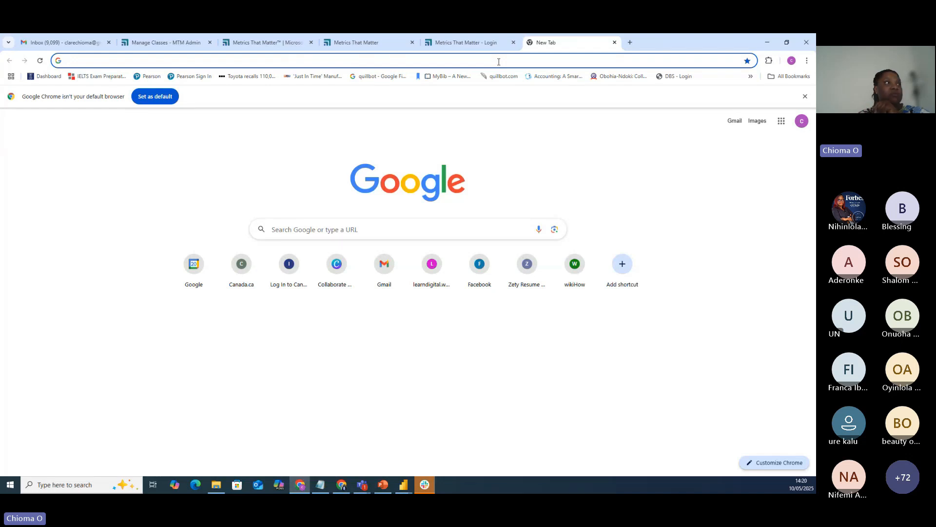
Search Google for "microsoft power bi download" and open Microsoft's Download Power BI page.
left_click(441, 232)
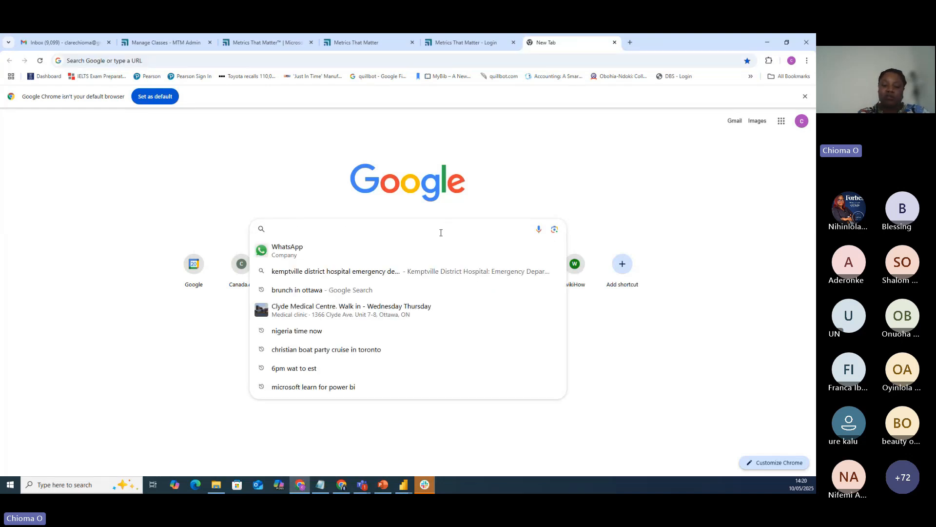
type("microsoft")
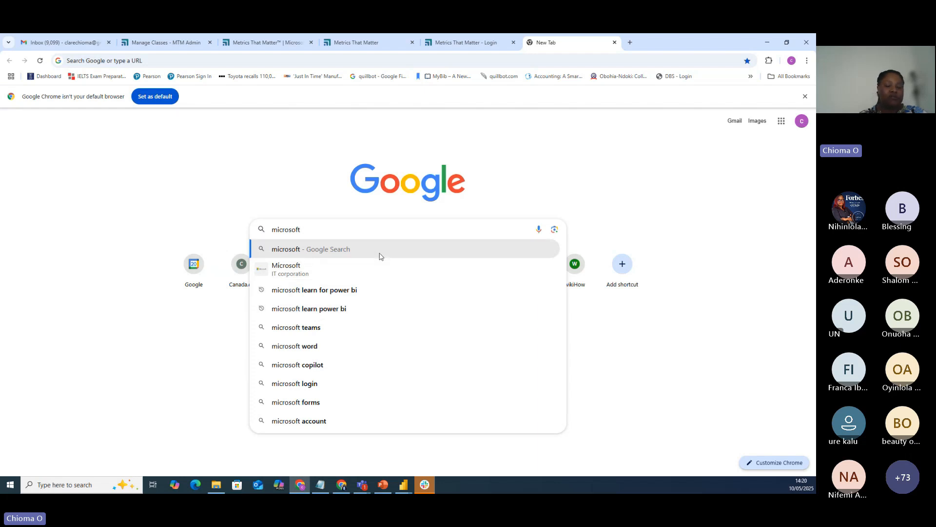
type("power")
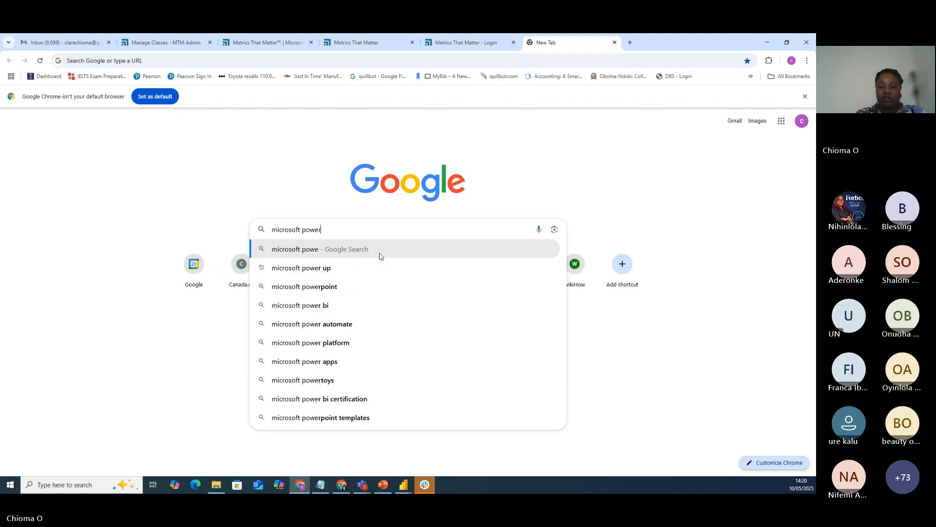
type(" bi ")
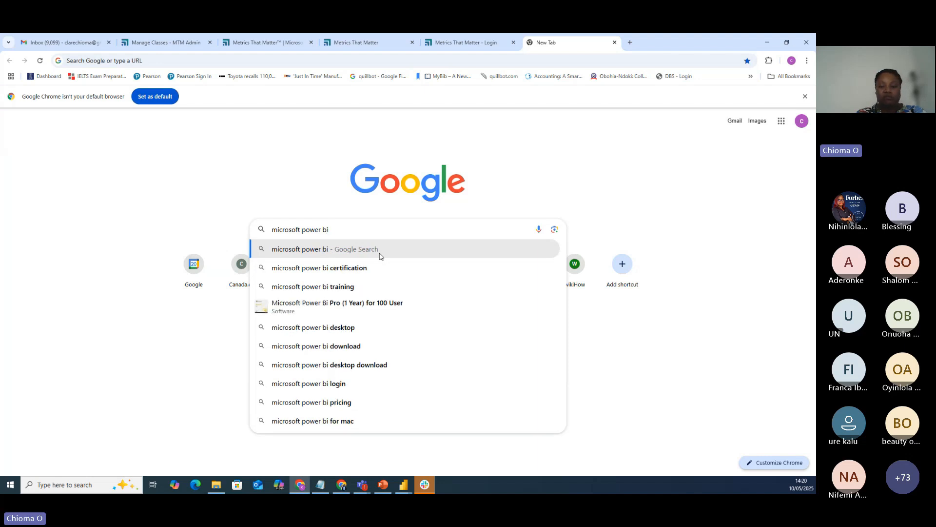
type("downl")
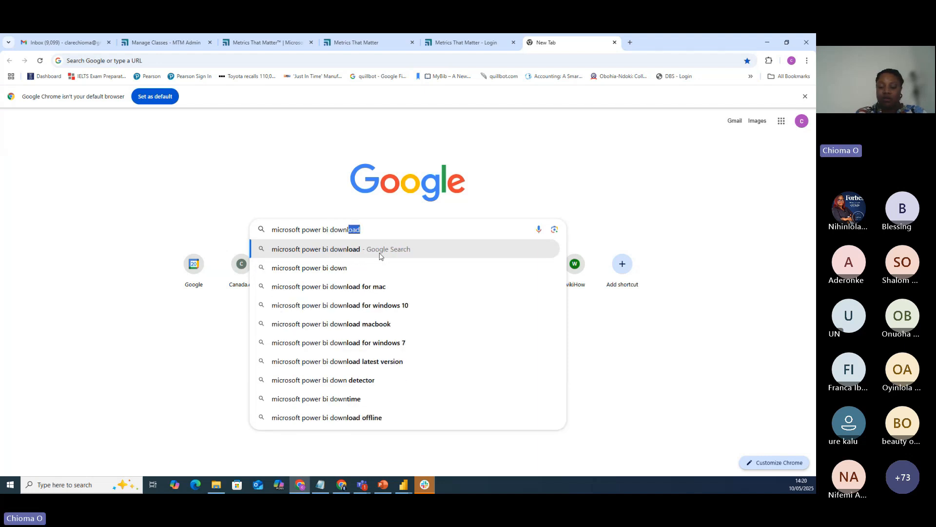
type("oad")
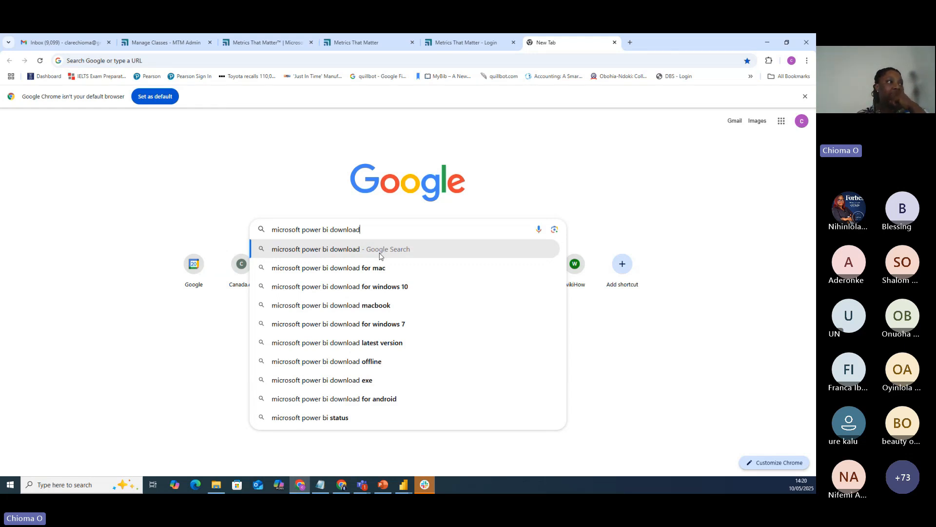
left_click(382, 256)
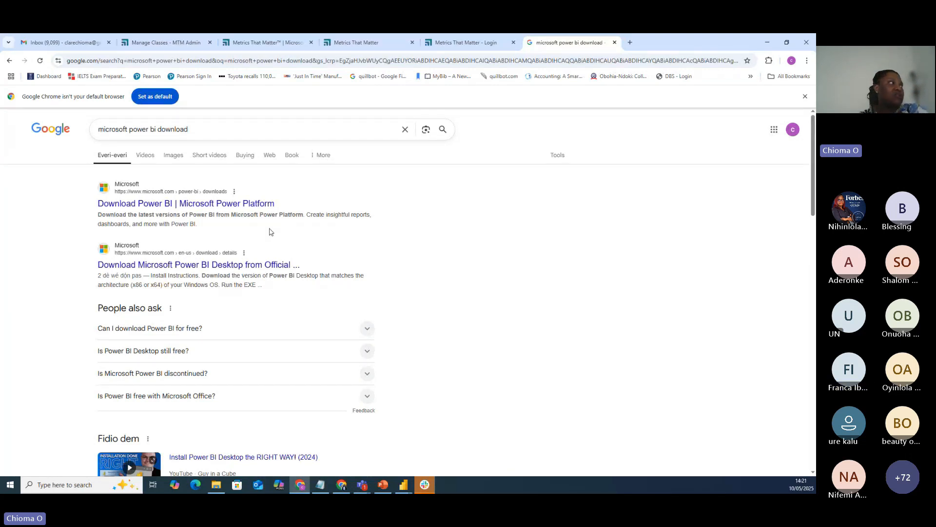
left_click(204, 206)
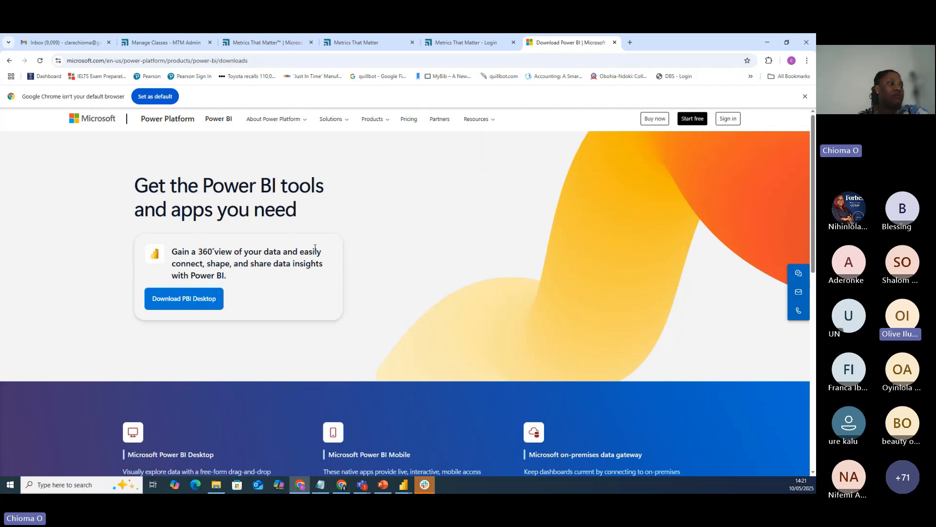
Switch to the PowerBI_Module1 presentation in PowerPoint and go past the Thank You slide to the Resources and Survey slide.
left_click(383, 489)
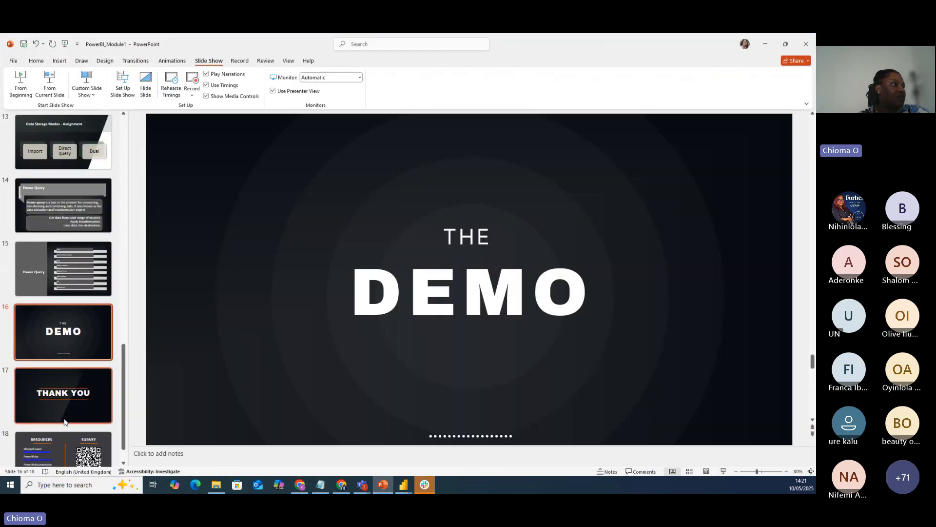
left_click(65, 420)
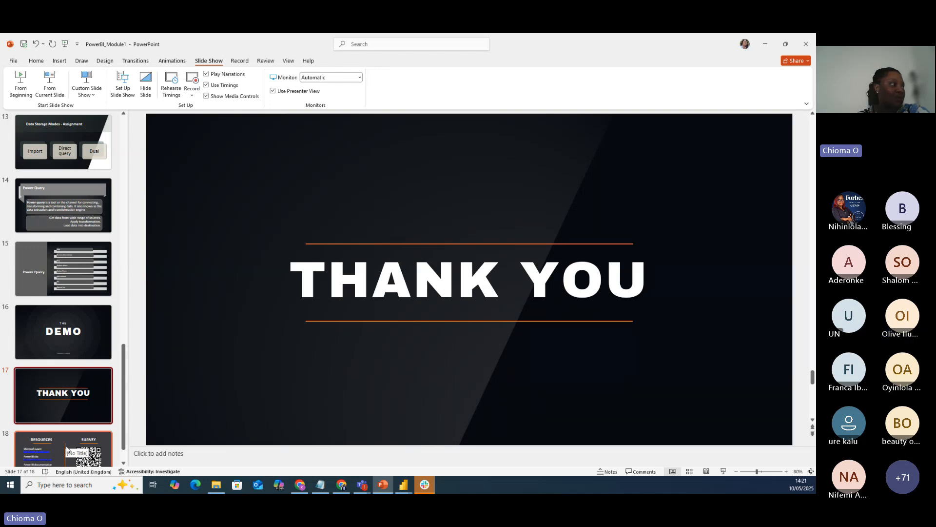
left_click(67, 446)
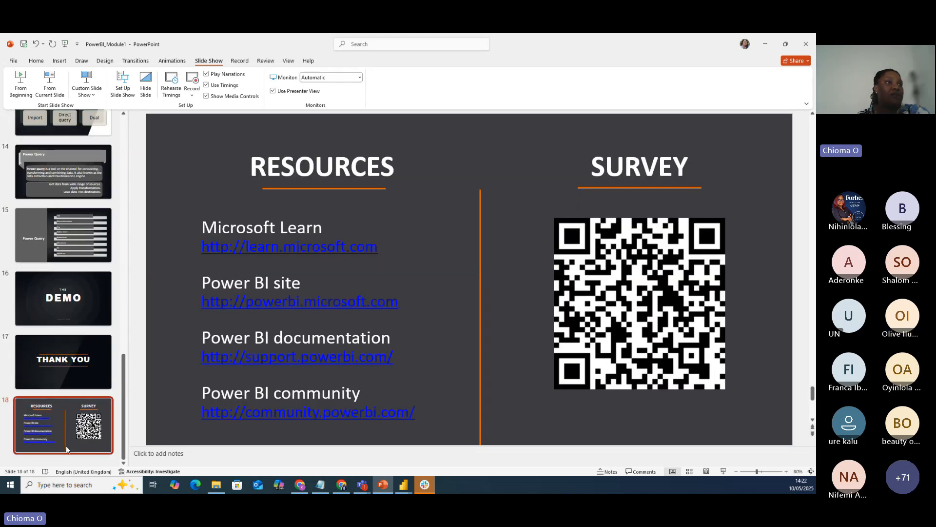
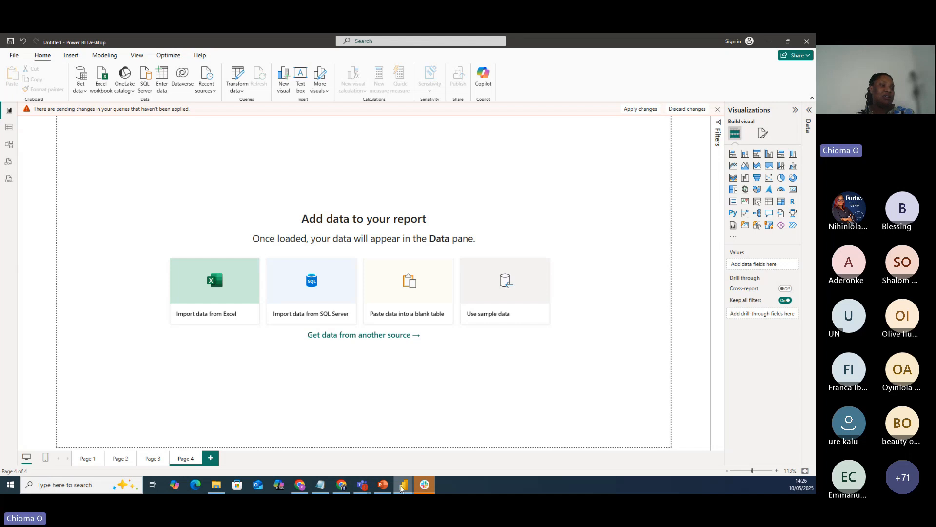
Switch back to the Power Query Editor and close it, applying the pending Sales query changes to the Power BI report.
mouse_move(401, 487)
left_click(424, 445)
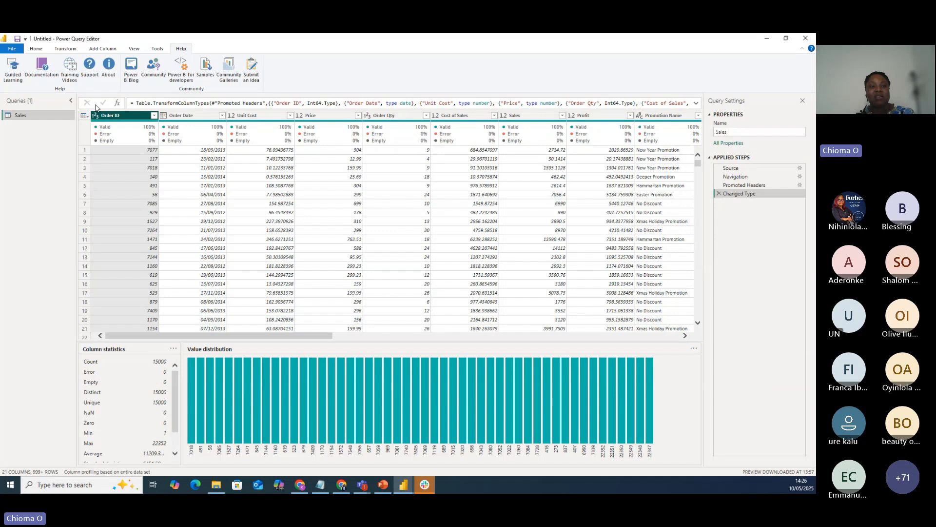
left_click(35, 50)
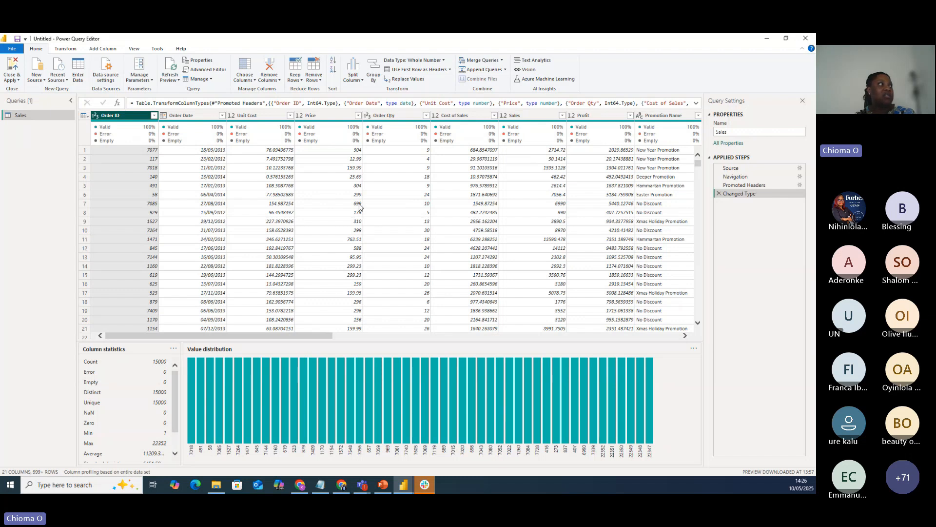
left_click(13, 81)
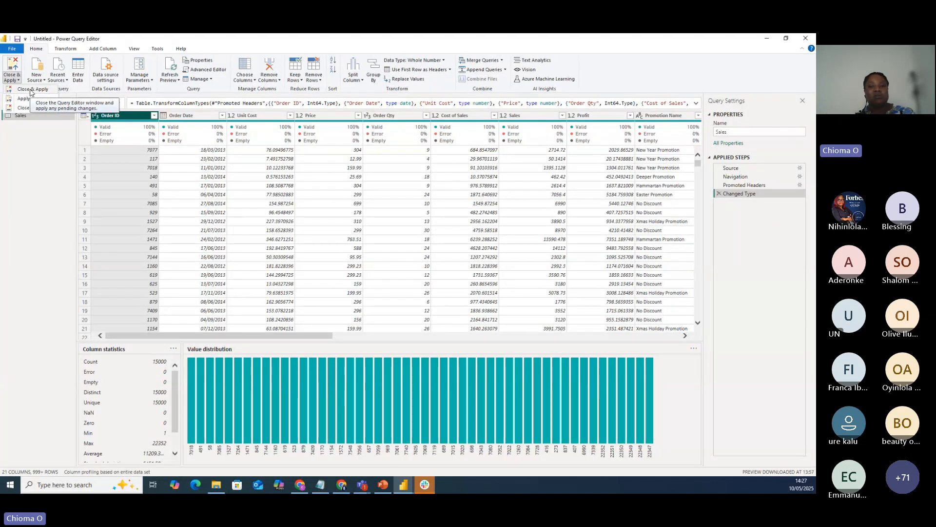
left_click(31, 90)
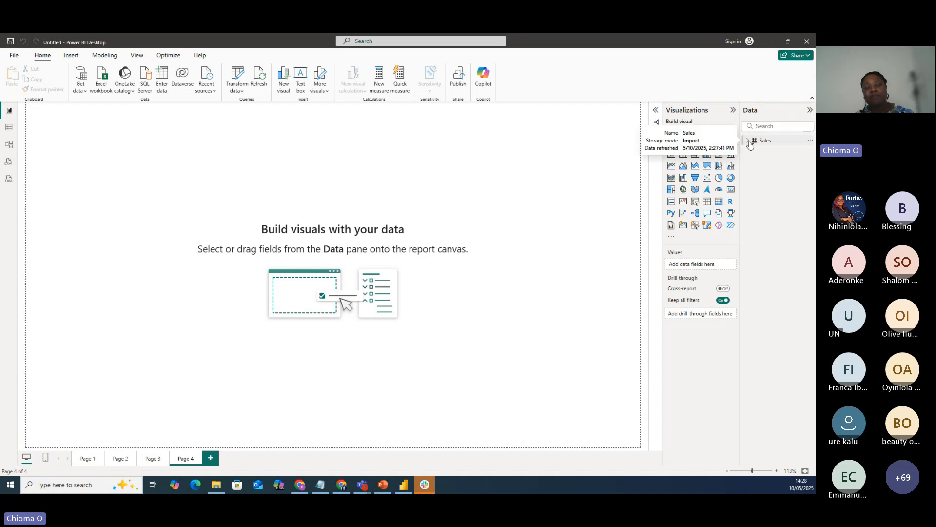
Expand the Sales table to list its fields and open the Filters pane beside the report canvas.
left_click(749, 143)
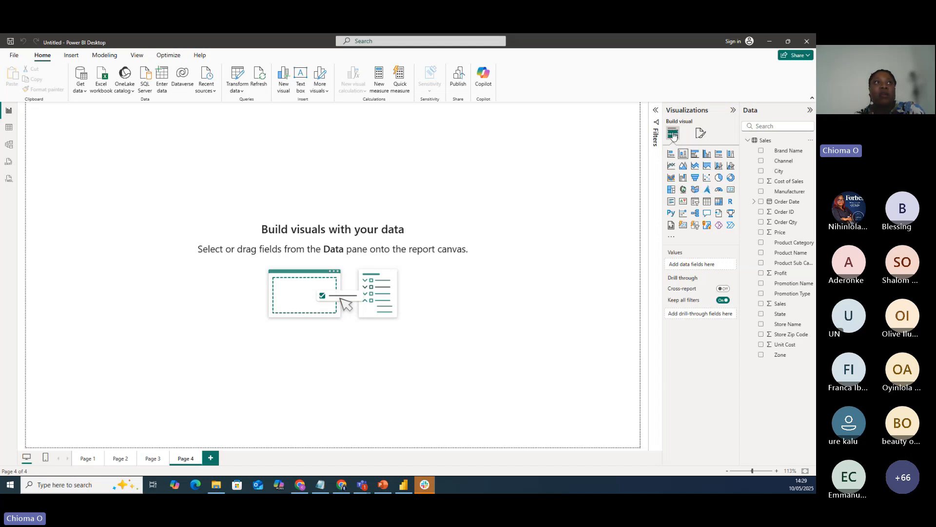
left_click(656, 115)
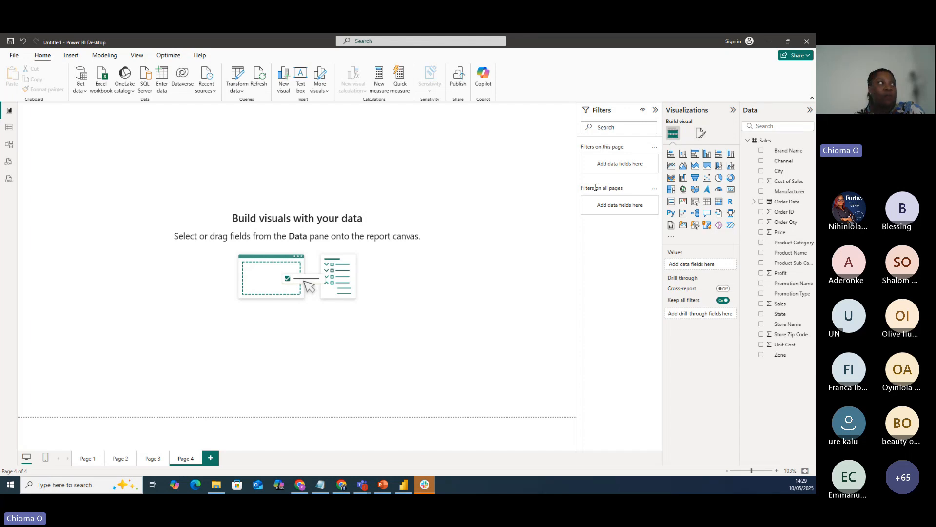
Look through the Sales table in Table view, Model view, DAX query view and TMDL view, dismissing the introductory dialogs.
left_click(10, 128)
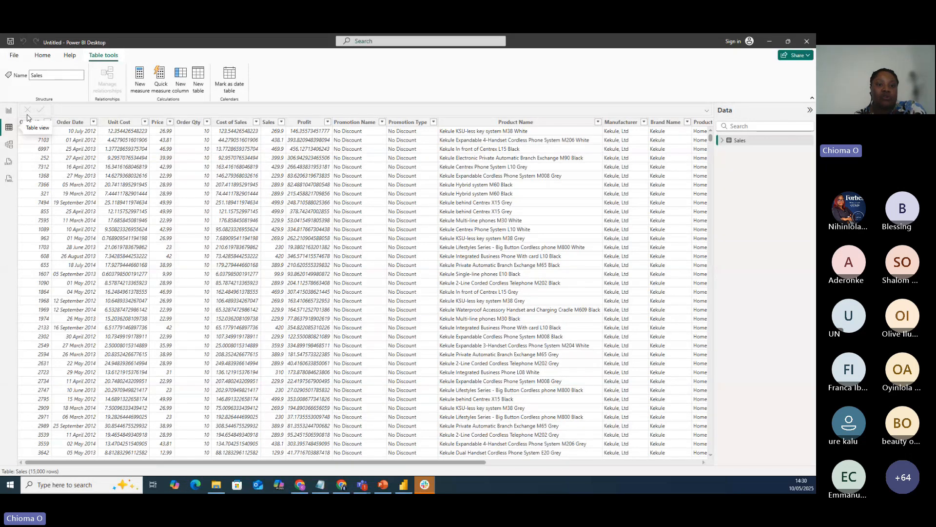
left_click(8, 145)
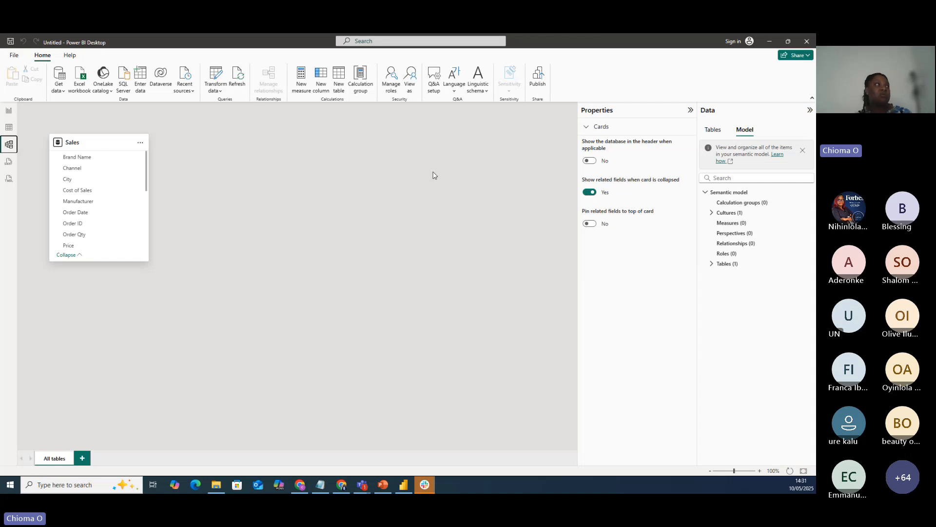
left_click(9, 162)
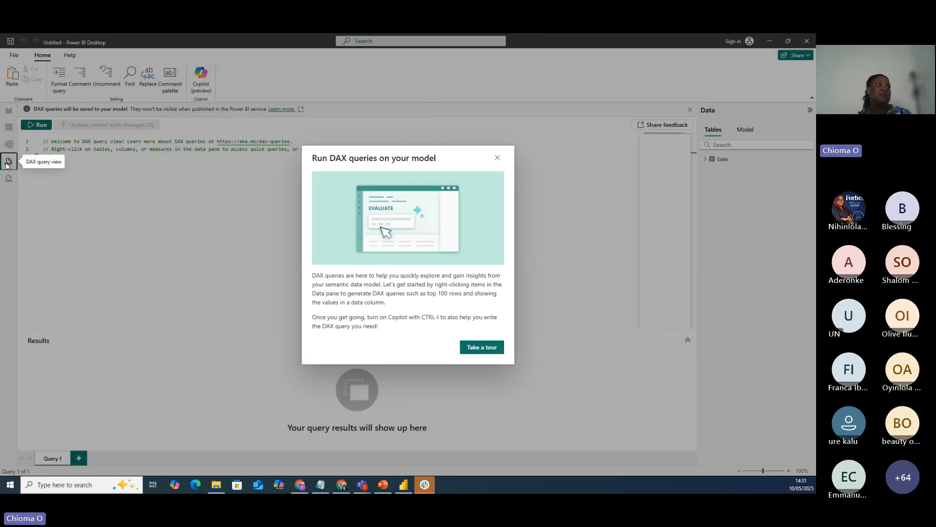
left_click(498, 158)
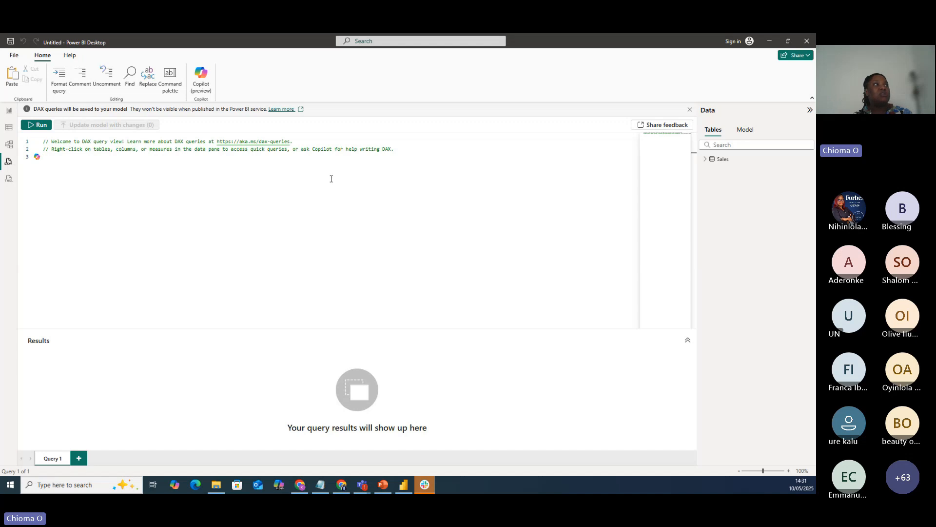
left_click(9, 179)
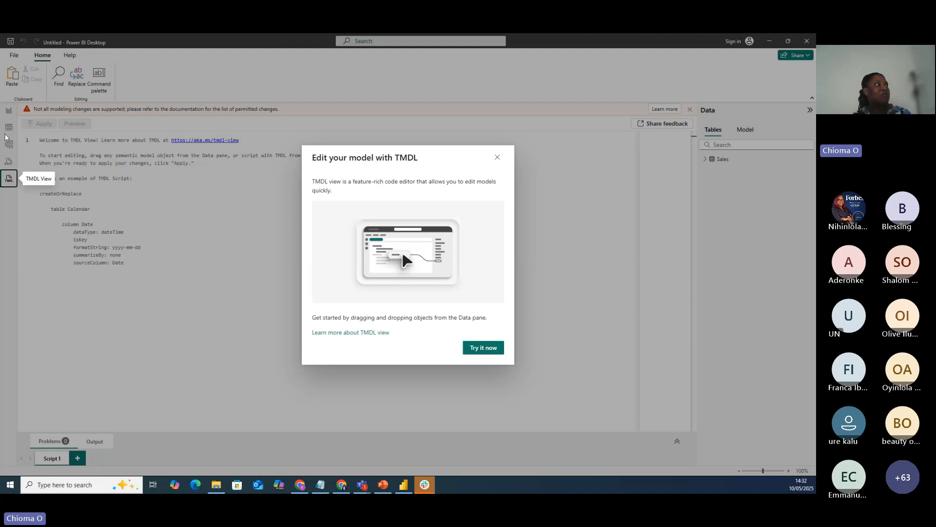
left_click(3, 116)
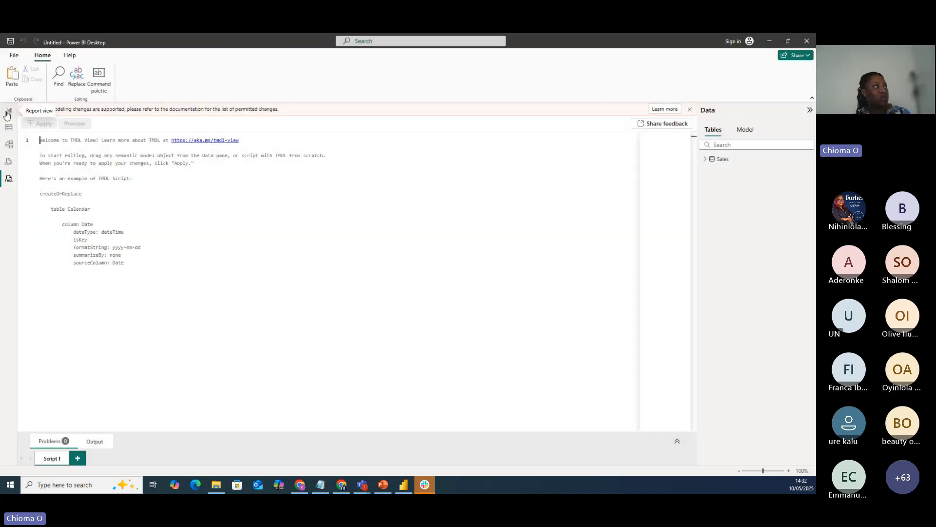
Run through the Report, Table and Model views once more and return to the Report view.
left_click(6, 112)
left_click(9, 128)
left_click(8, 143)
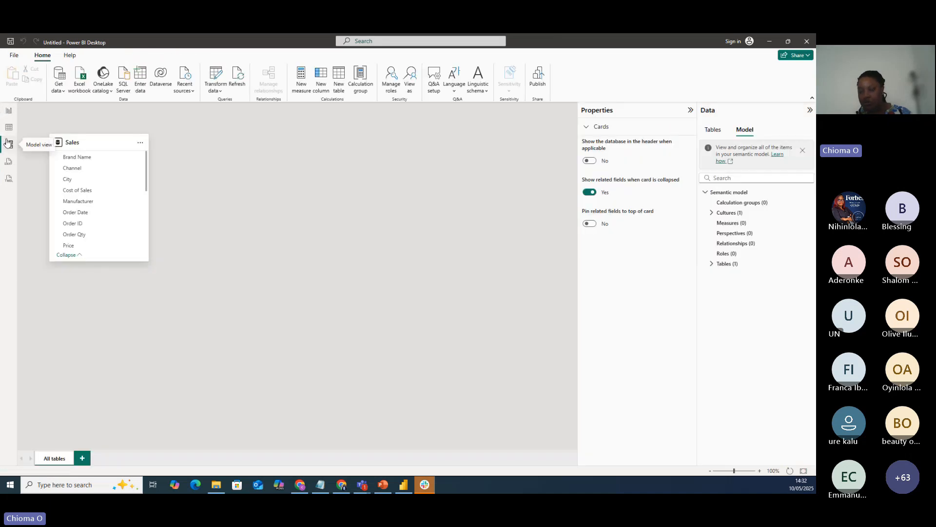
left_click(7, 111)
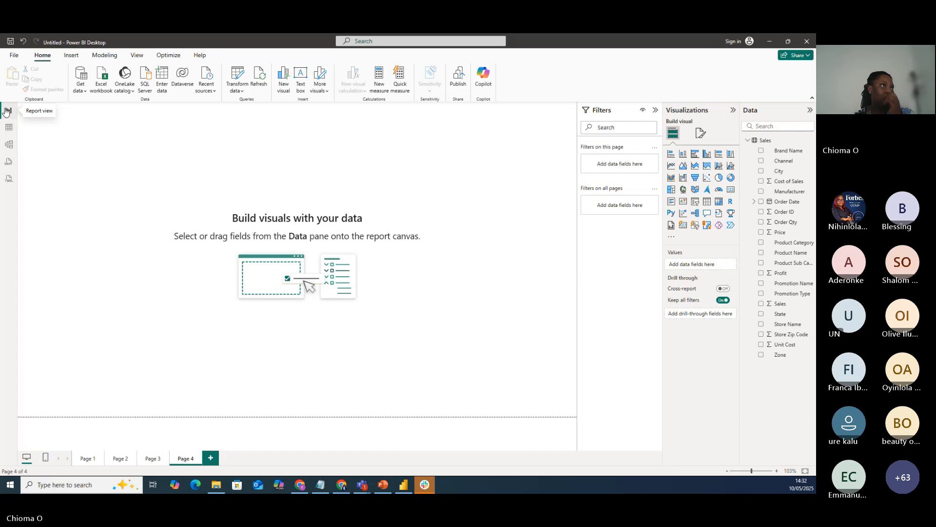